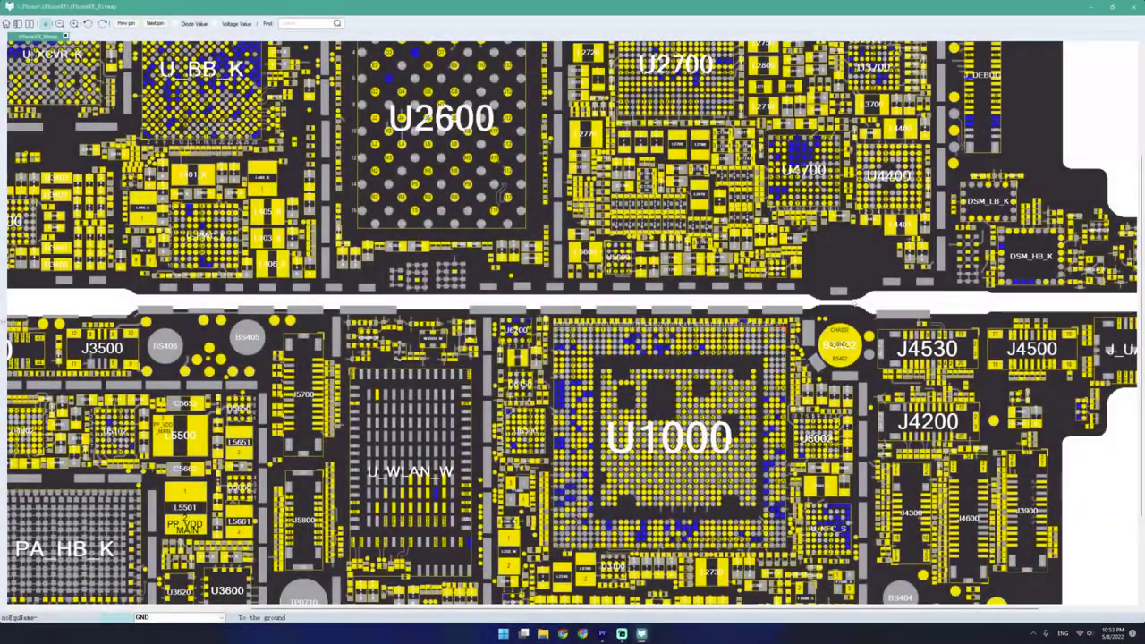
Step: Zoom into U2600, select pin N2 to see its net, then pan over to U2700
scroll(850, 308, up, 5)
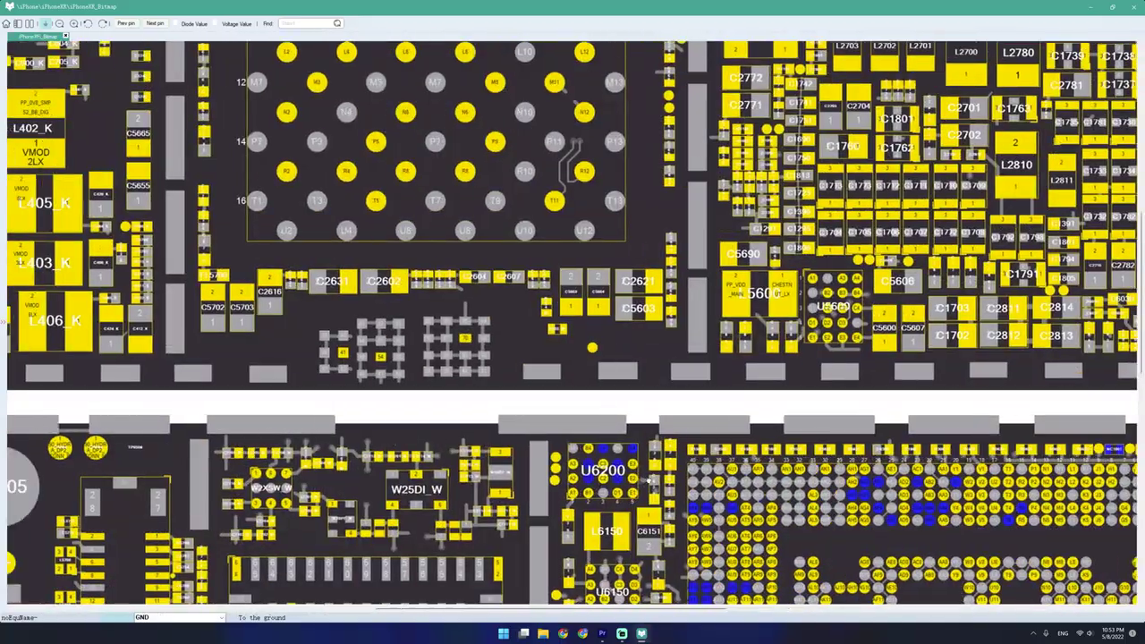
drag(651, 481, 1041, 567)
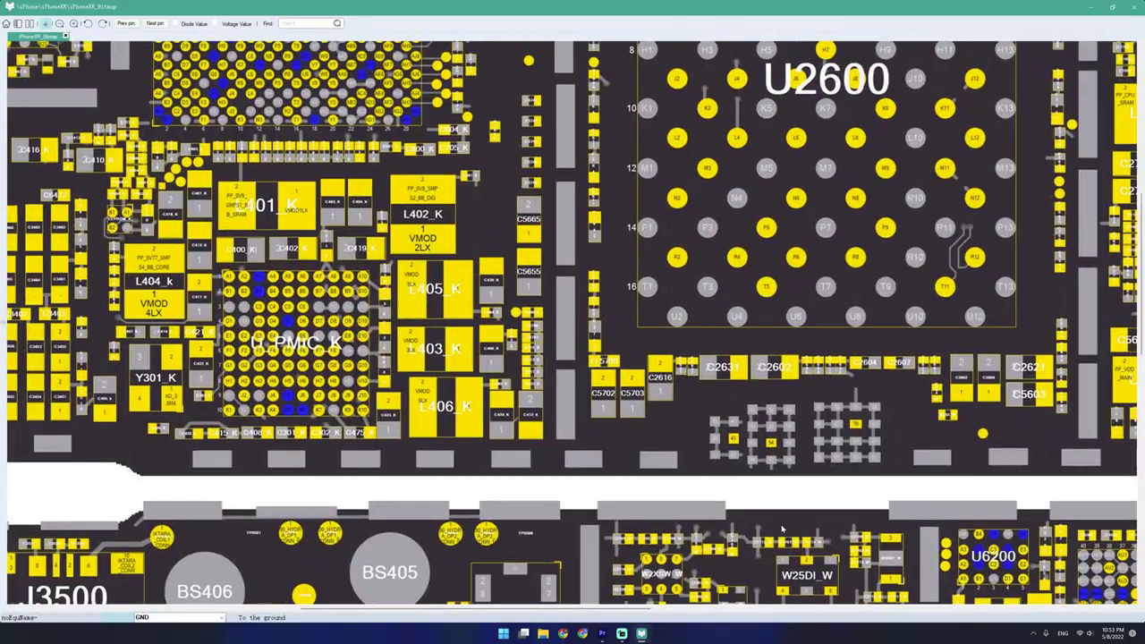
click(678, 198)
drag(853, 477, 451, 572)
drag(851, 424, 596, 589)
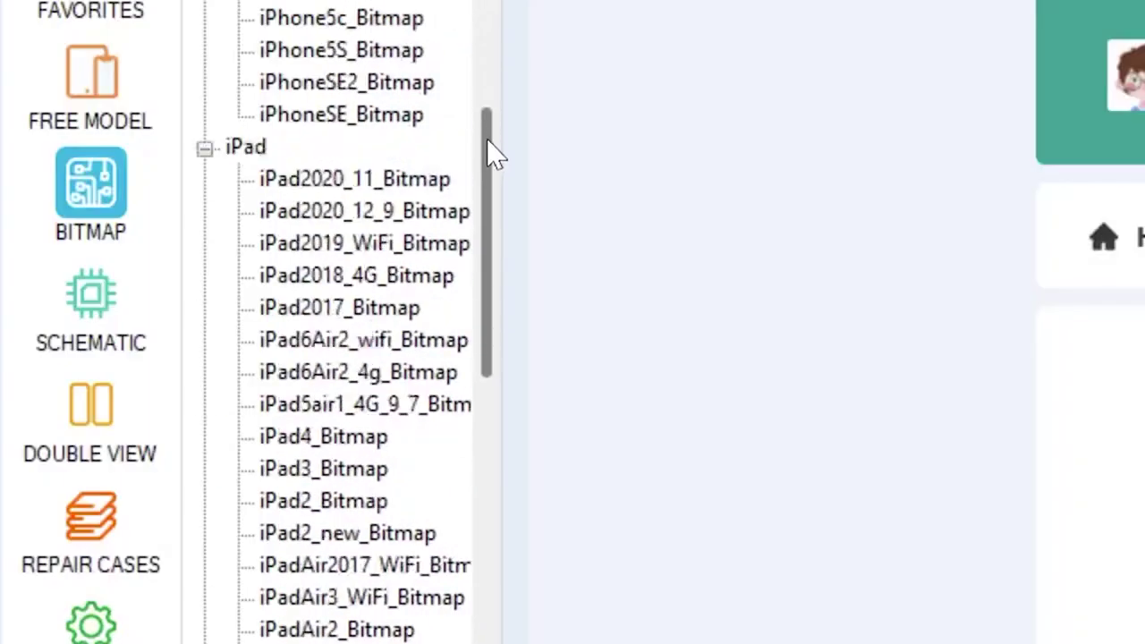
Step: Open the iPhone6S_Bitmap and iPhone6SP_Bitmap board views from the model tree
drag(245, 186, 247, 305)
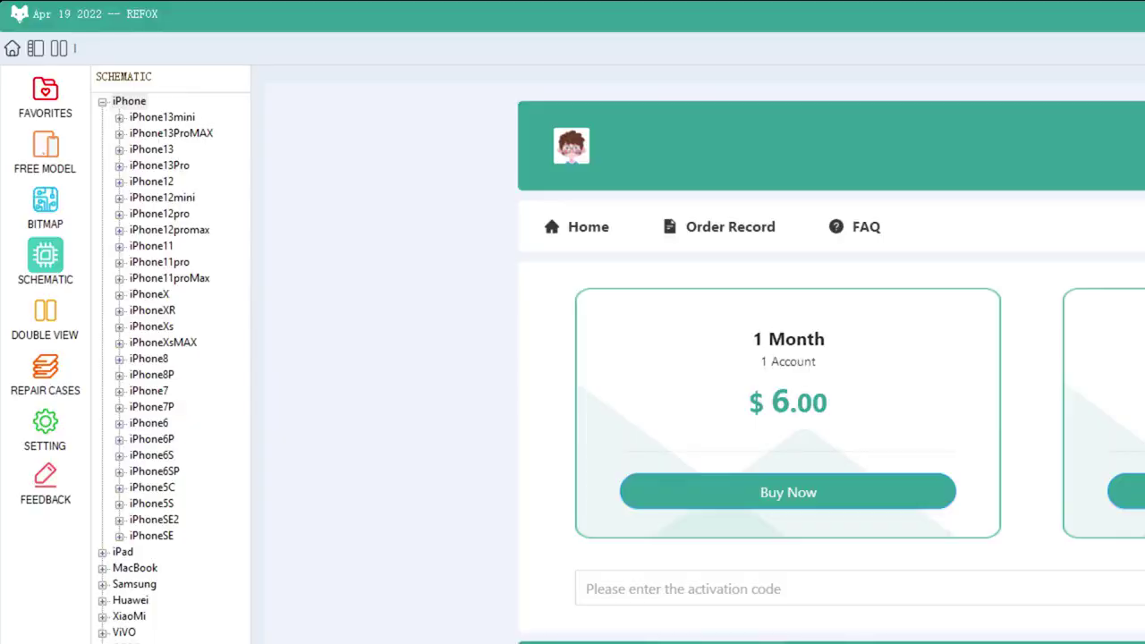
double_click(151, 454)
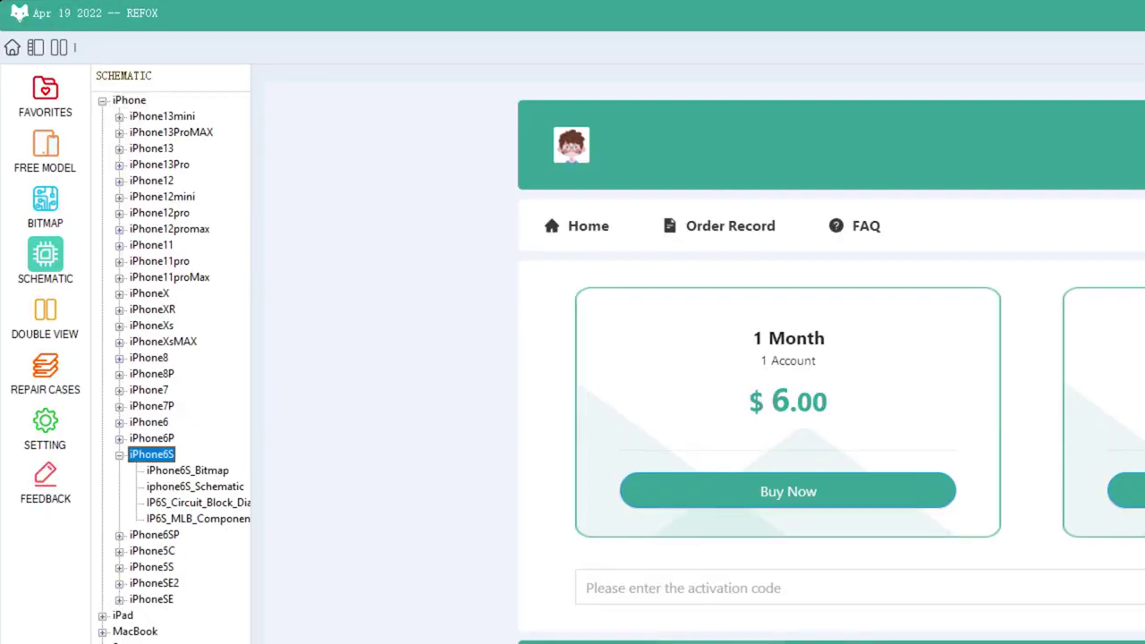
double_click(187, 471)
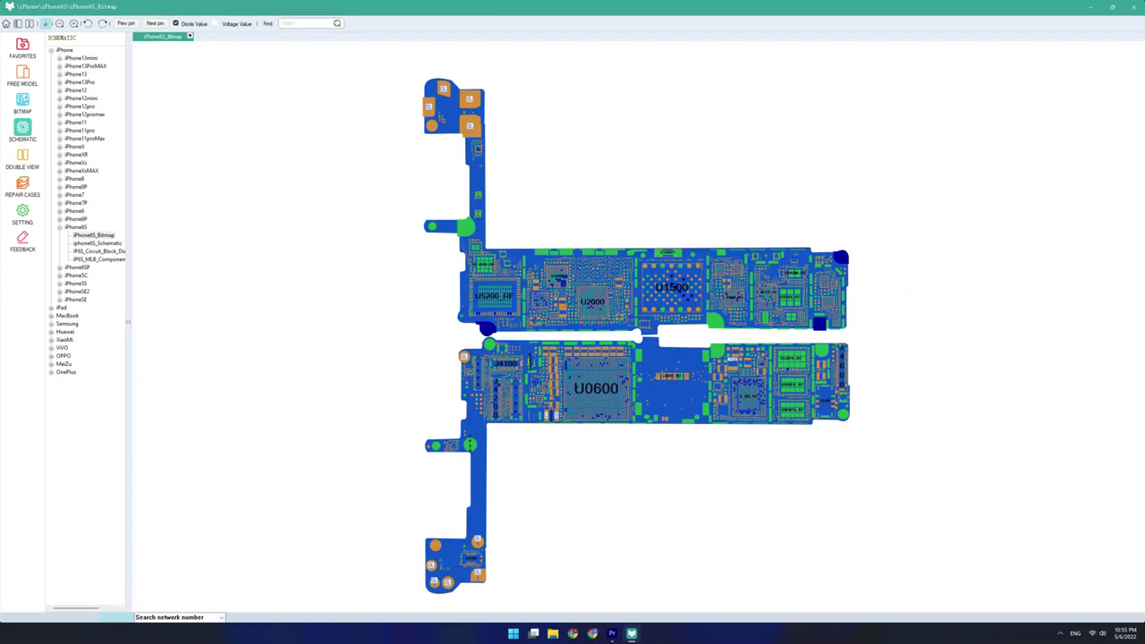
double_click(76, 267)
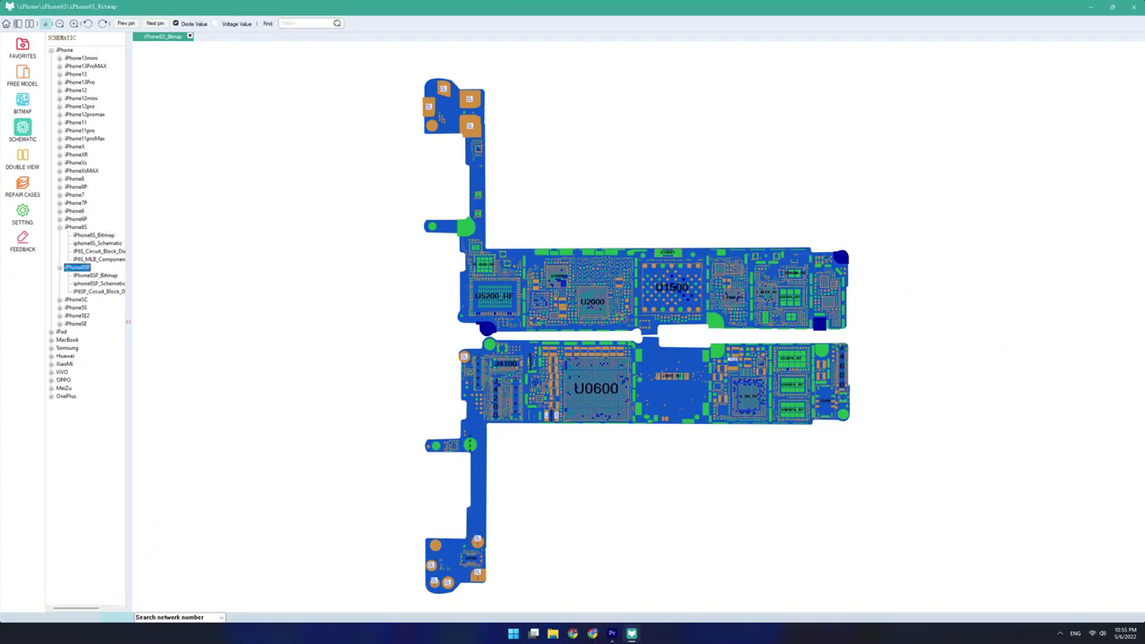
double_click(94, 275)
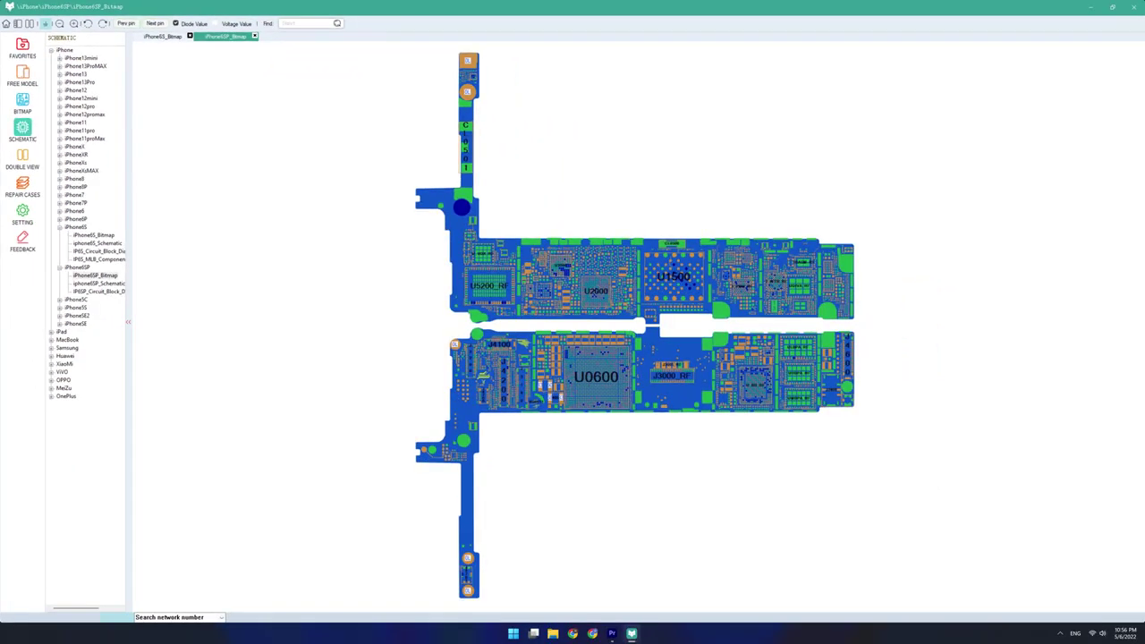
Step: Set the board colour template to the Common plan
click(23, 215)
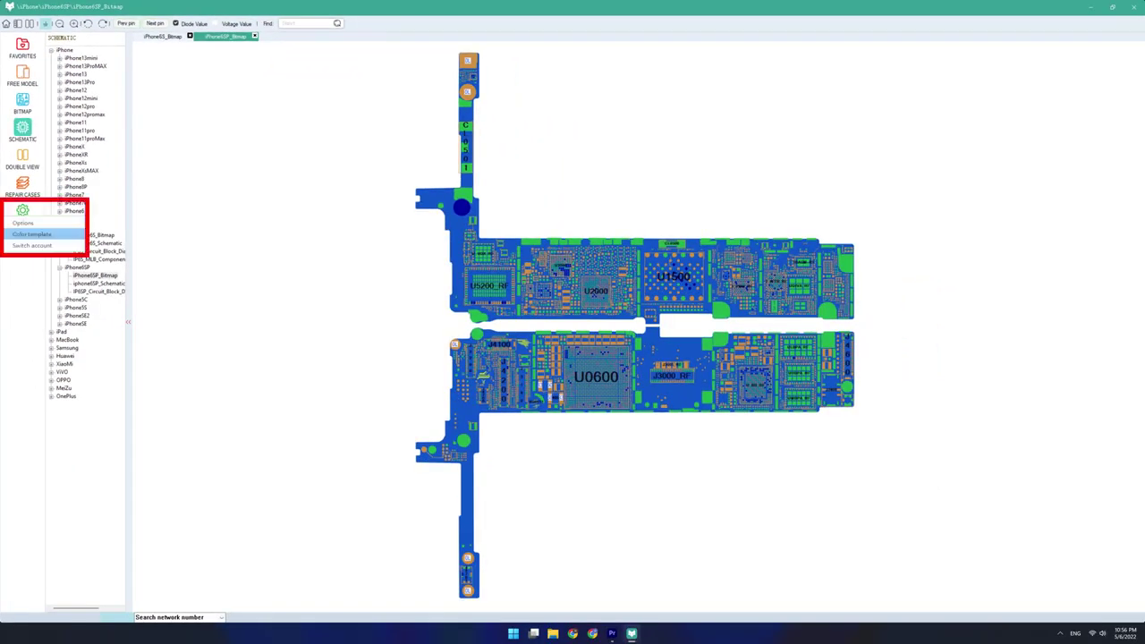
click(32, 234)
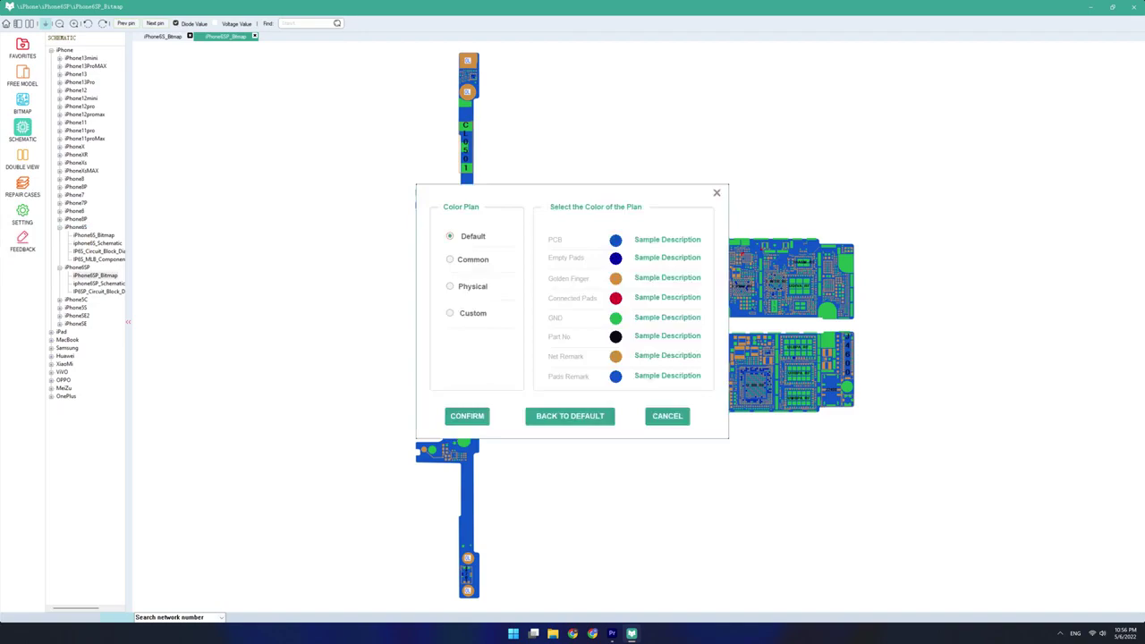
click(450, 260)
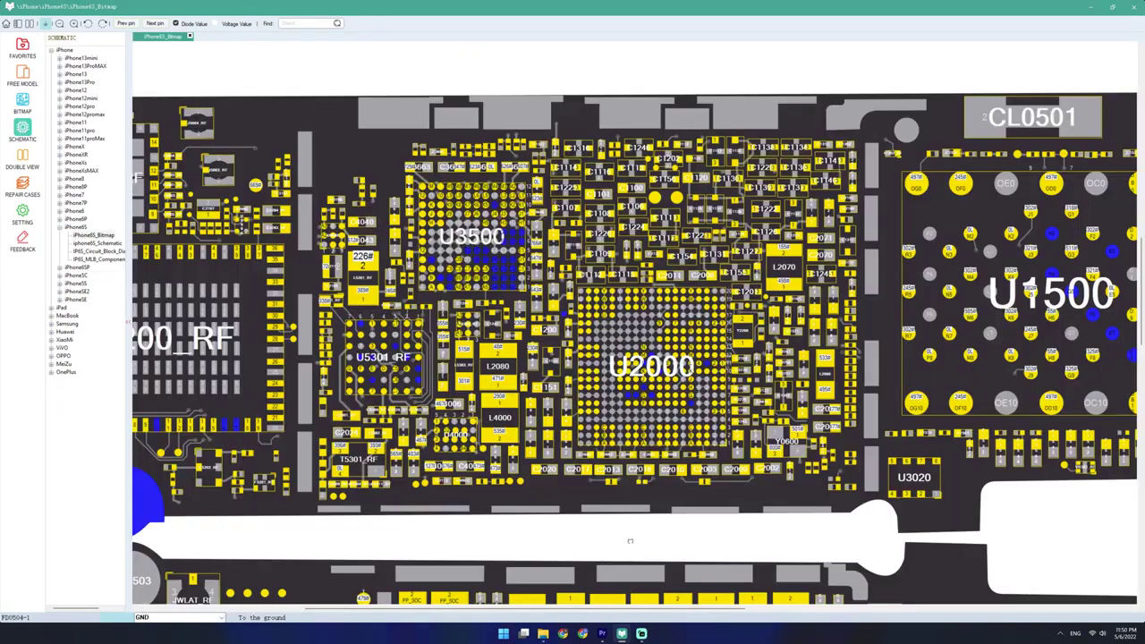
Step: Highlight the PP_VCC_MAIN net from L4000's pad, search for L2080, and open the network list
drag(626, 543, 691, 556)
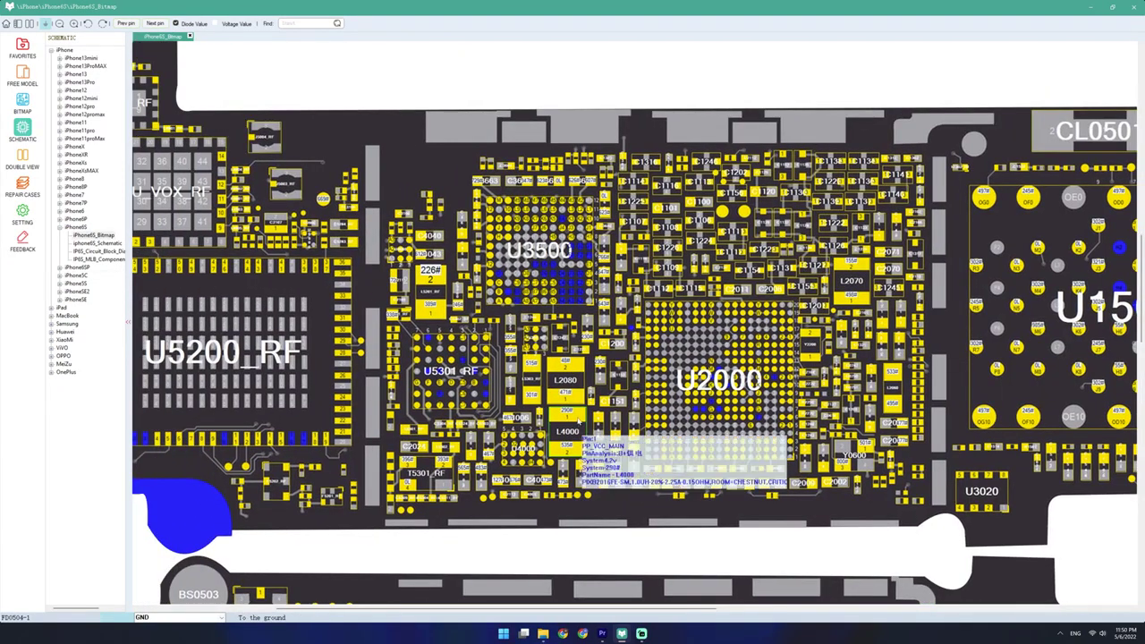
click(578, 420)
click(304, 23)
text(L20)
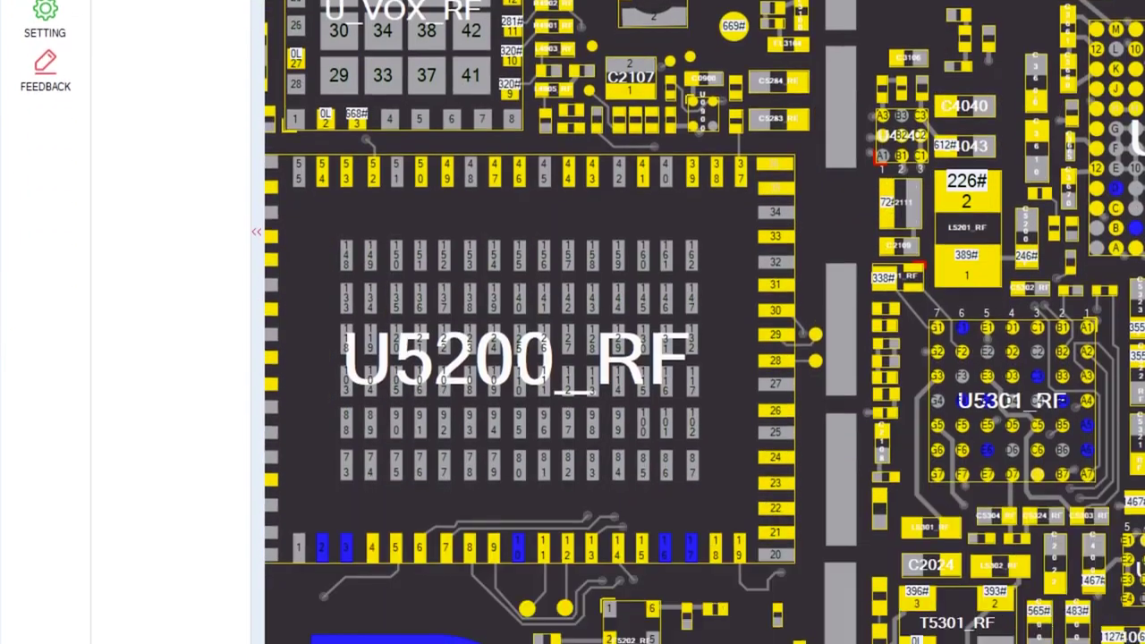
click(443, 591)
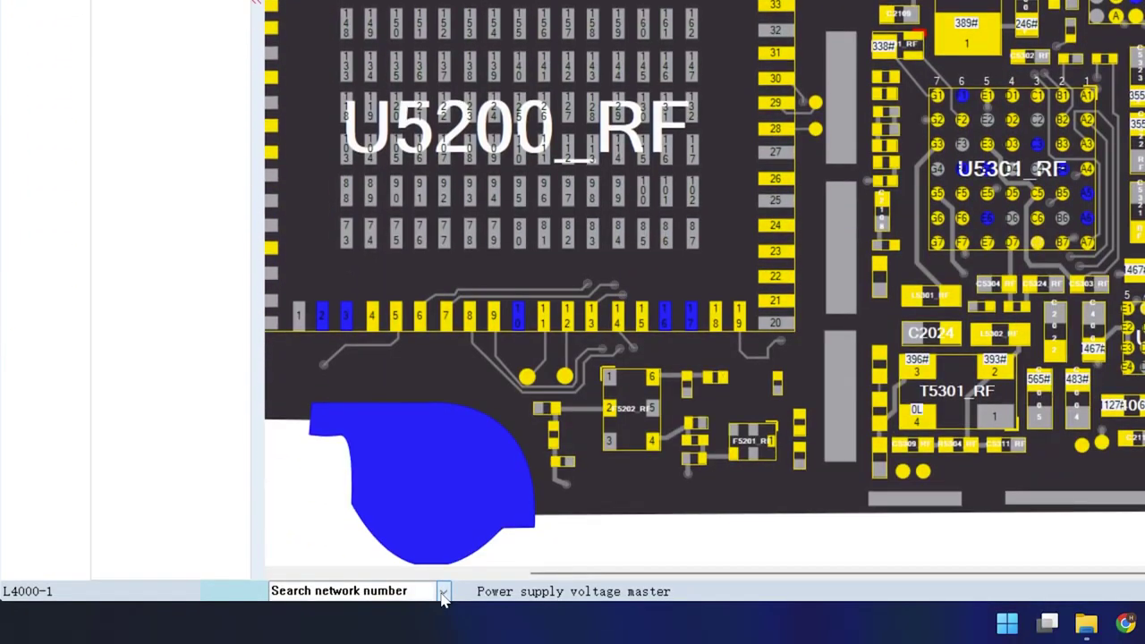
Step: Rotate the board two quarter turns and zoom in on U2000
click(963, 320)
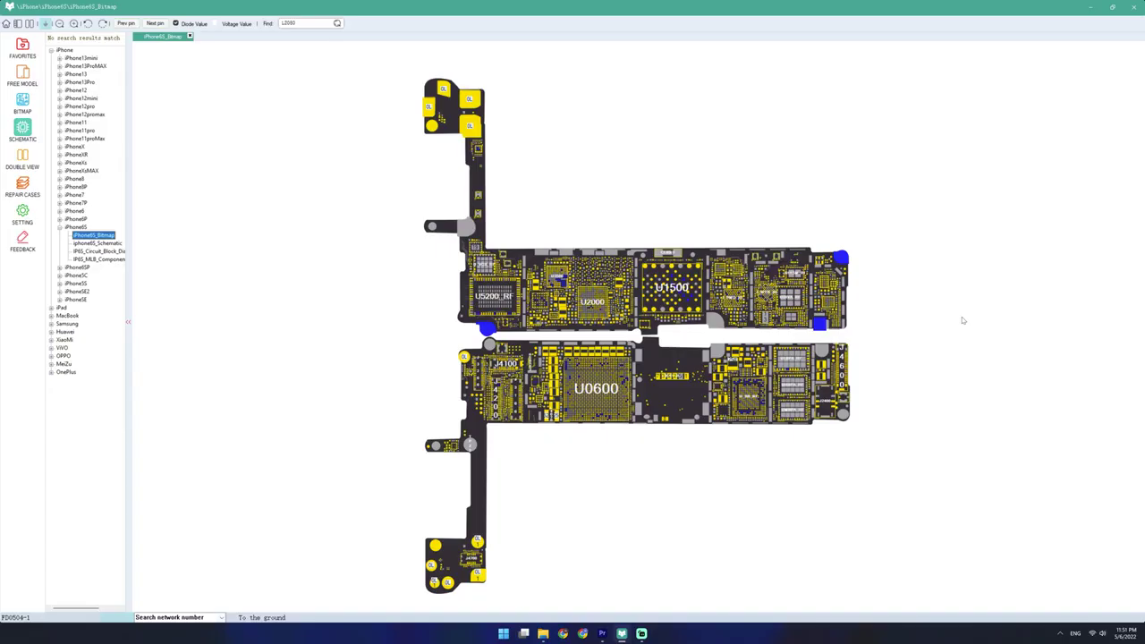
key(r)
key(r)
key(r)
key(r)
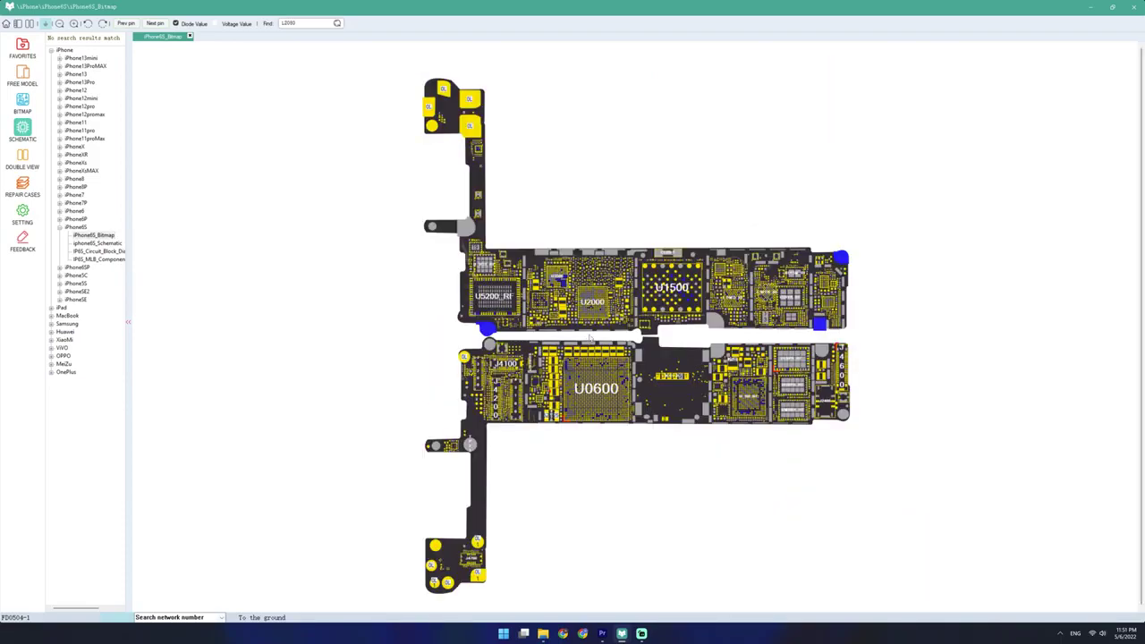
scroll(590, 338, up, 3)
scroll(591, 339, down, 3)
scroll(592, 337, down, 2)
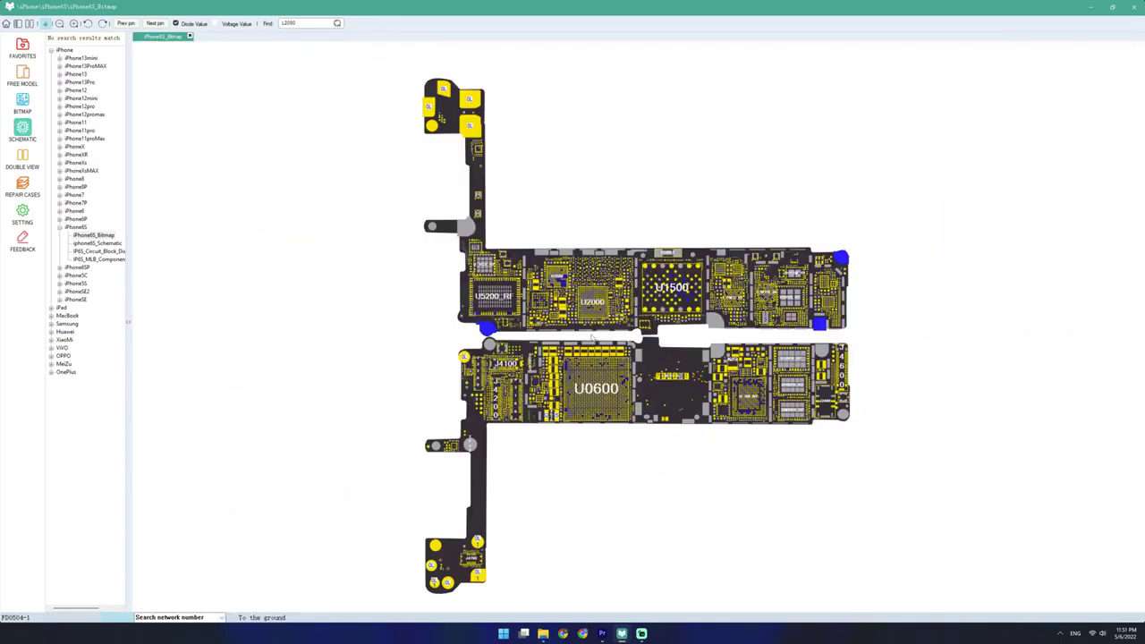
scroll(593, 337, up, 5)
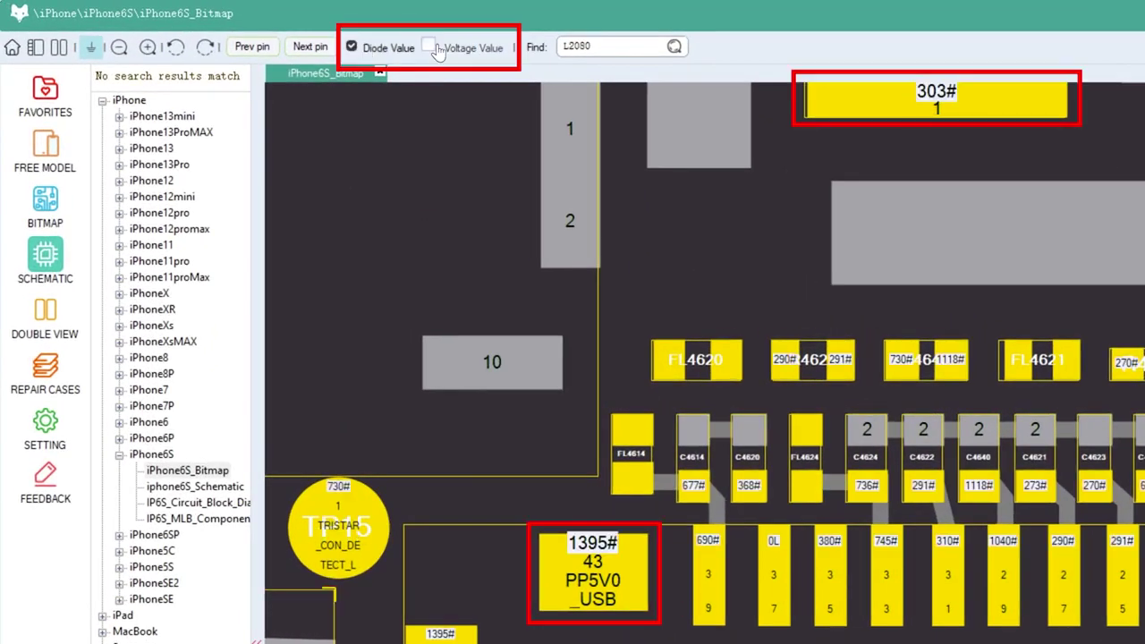
Step: Show voltage values instead of diode values and open the value editor for the red J4600 pin
click(218, 25)
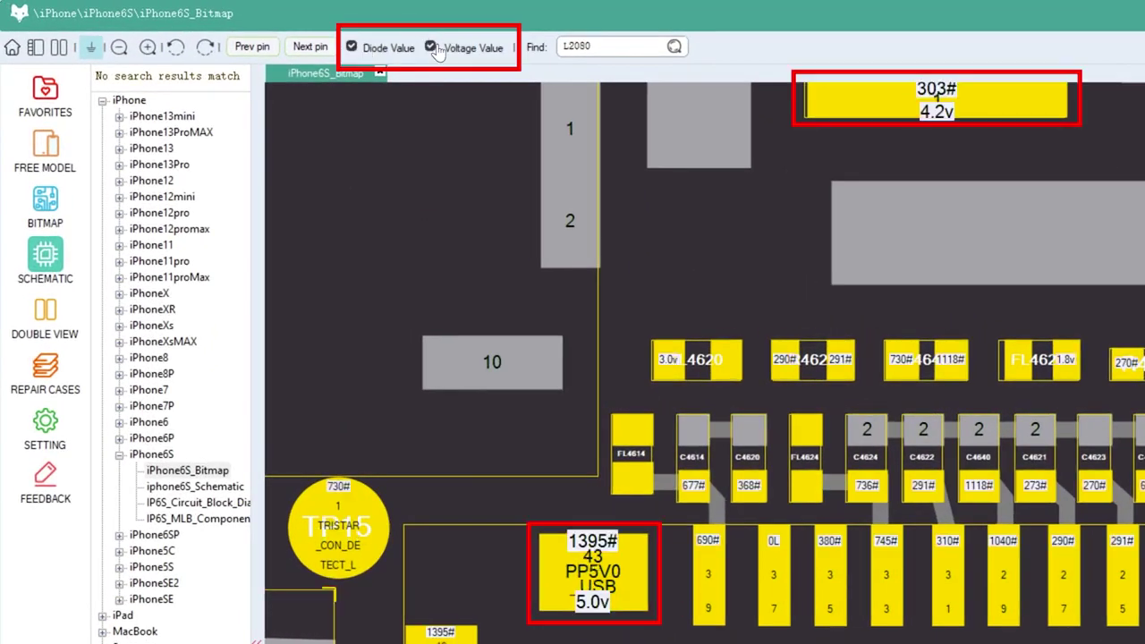
click(367, 51)
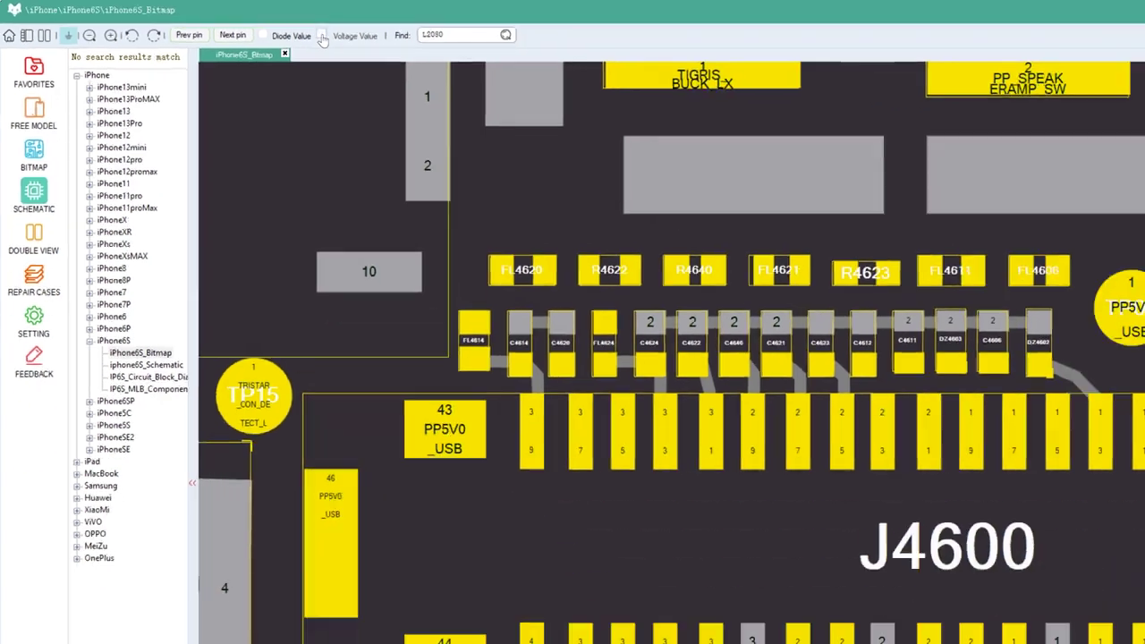
right_click(387, 428)
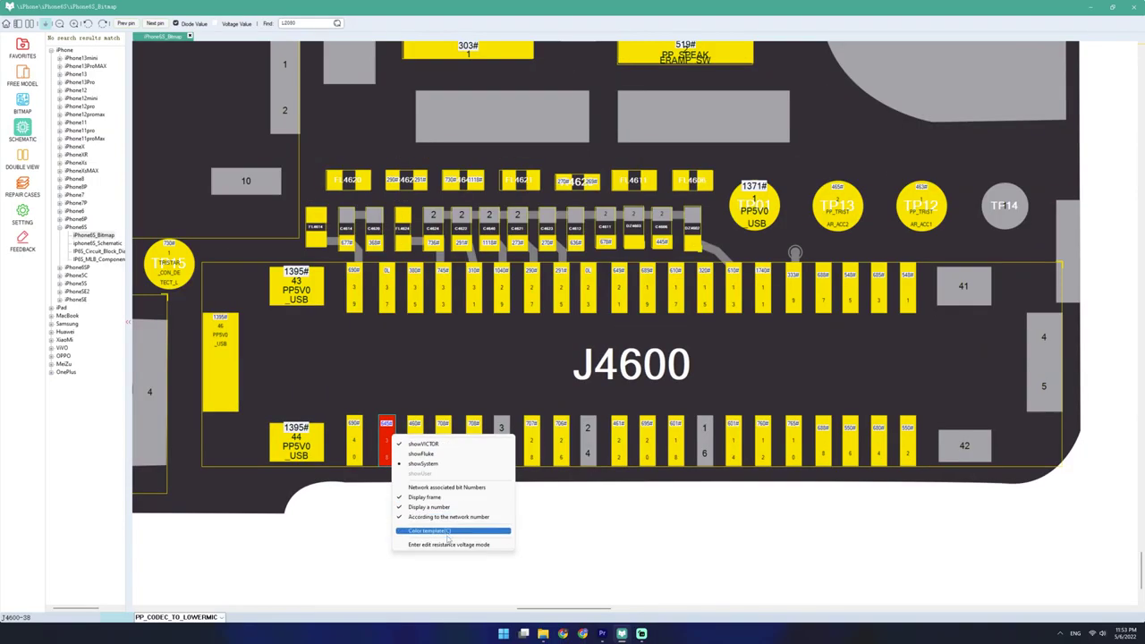
click(528, 572)
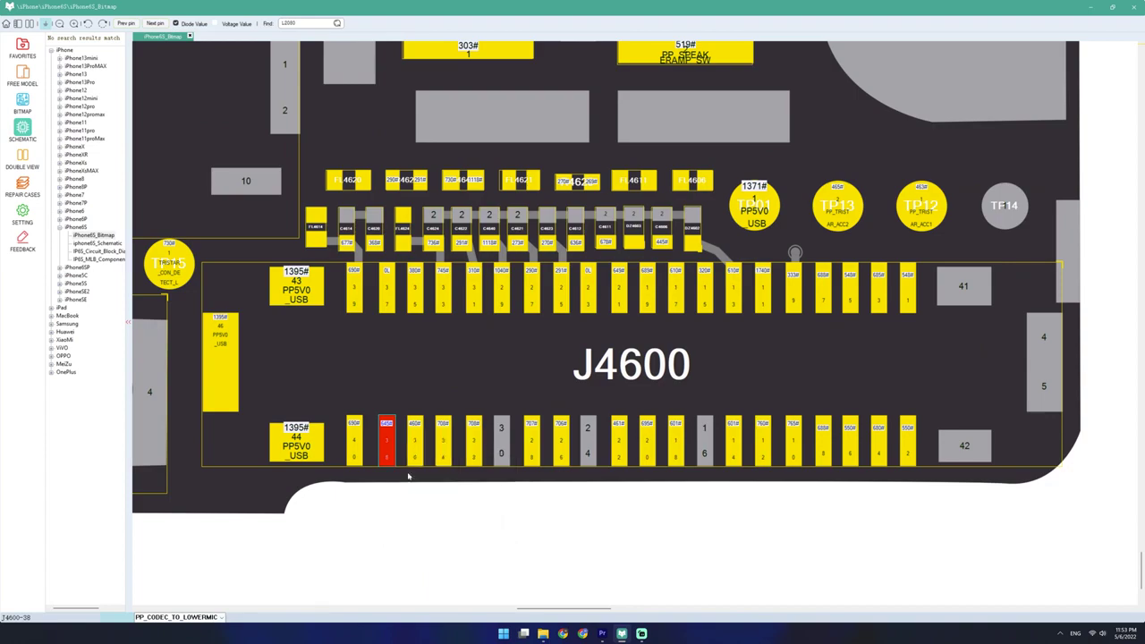
double_click(387, 436)
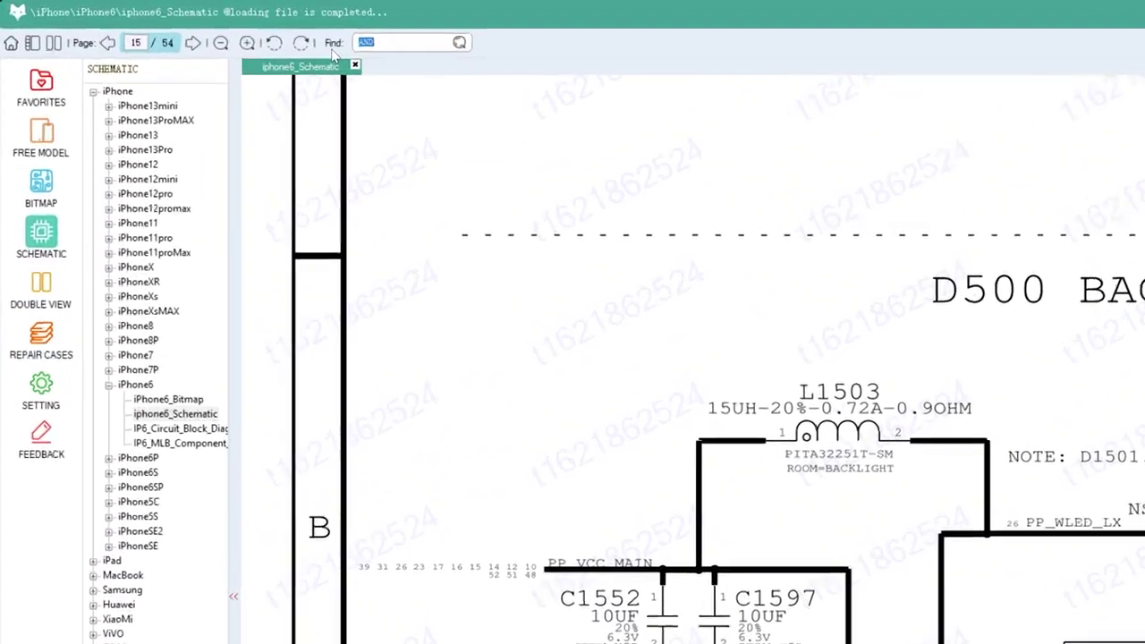
Step: Run the iPhone 6 schematic search for TIGRIS
key(Return)
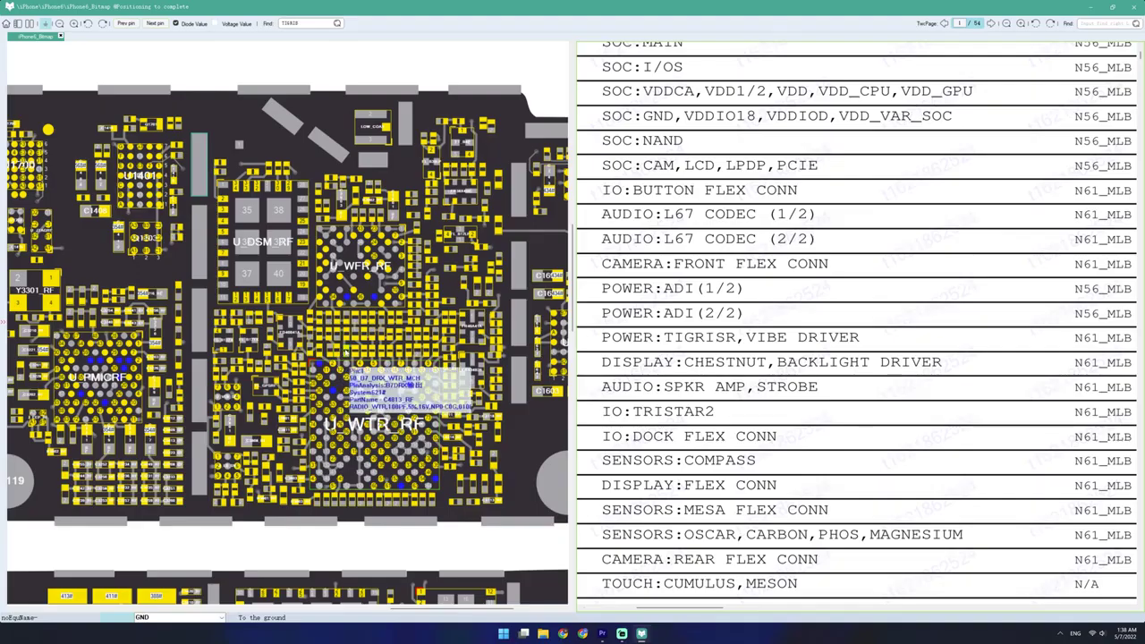
Step: Select C4813 pin 1, then locate C4533_RF on the board from the schematic
scroll(358, 362, up, 2)
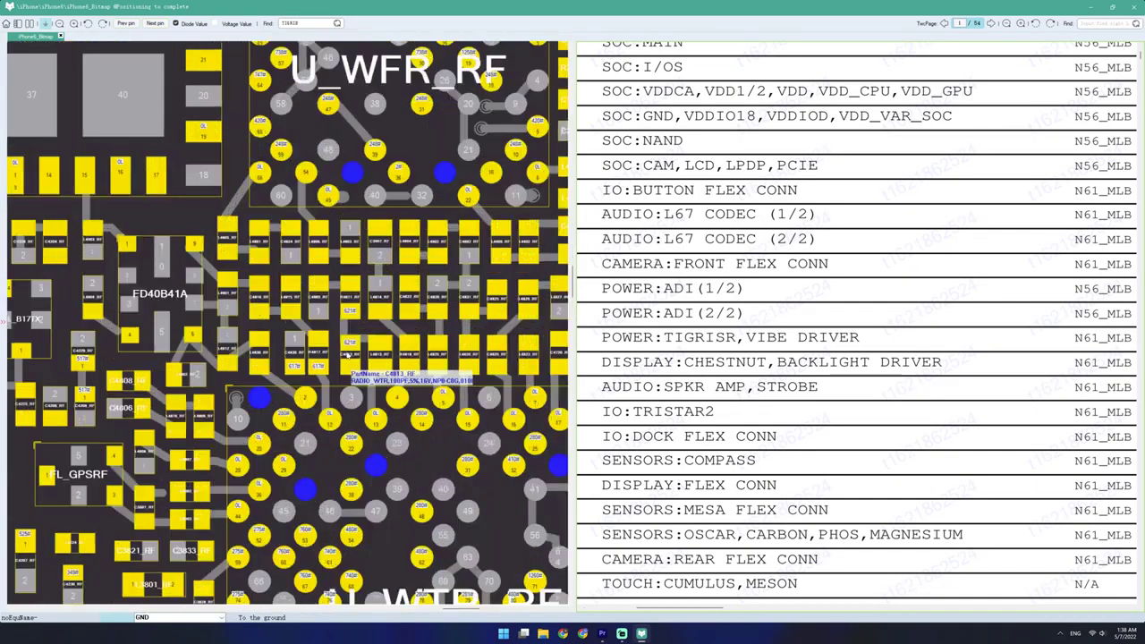
scroll(371, 367, up, 3)
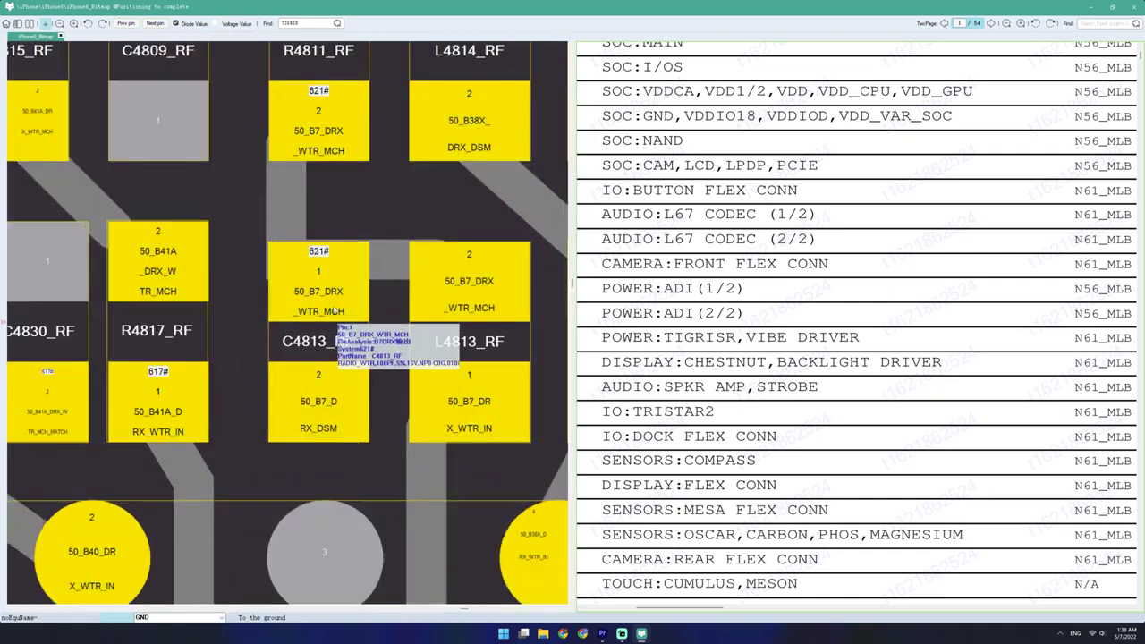
click(356, 260)
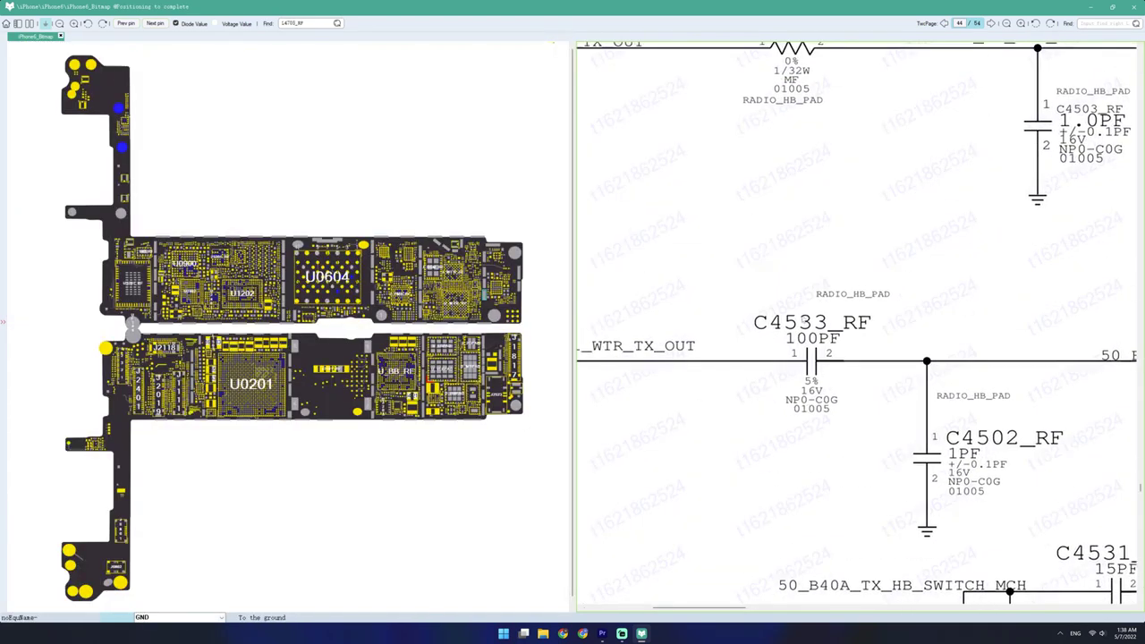
click(804, 322)
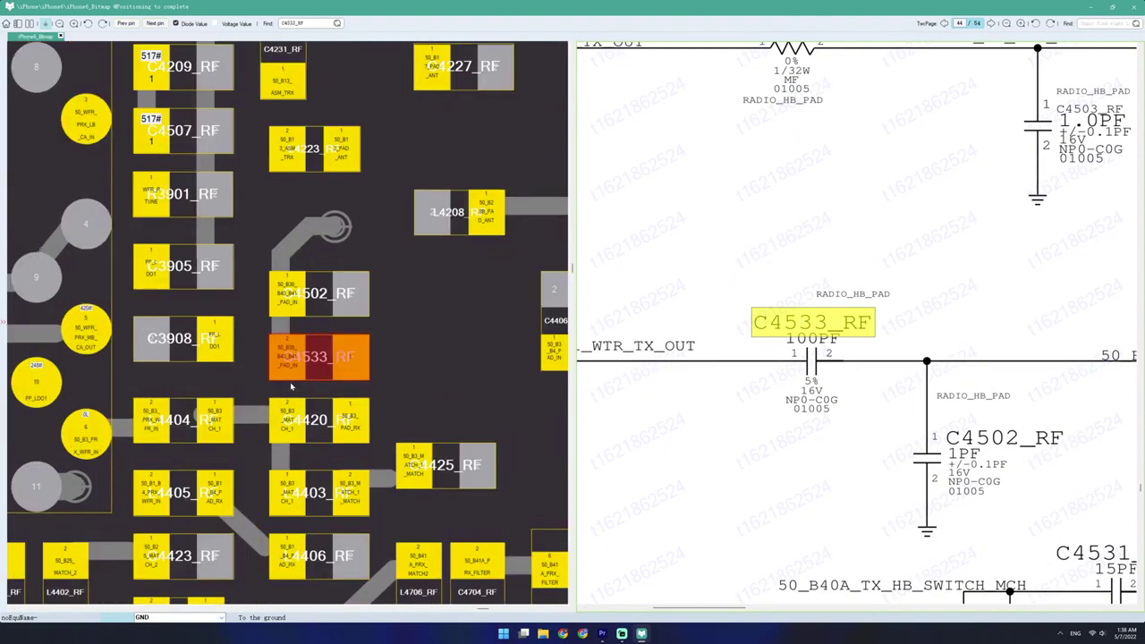
scroll(420, 392, up, 2)
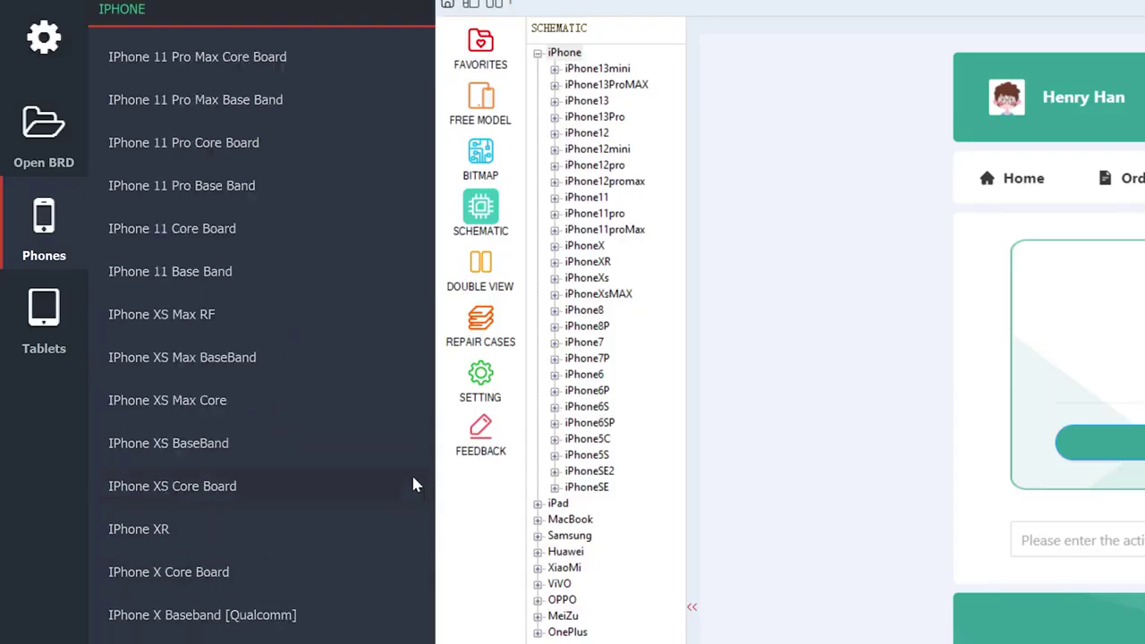
Step: Show the list of supported iPad tablet boards
click(80, 313)
scroll(385, 492, down, 5)
scroll(412, 537, up, 3)
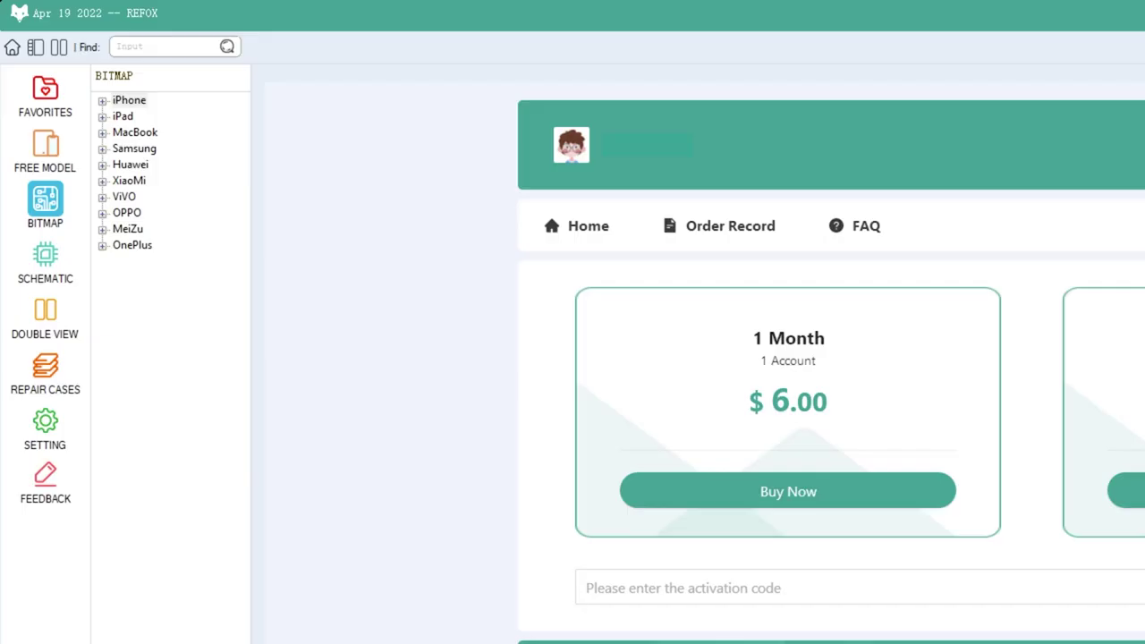
Step: In double view, open iPhone7_Bitmap_intel, zoom to J4502 and select pin 1
click(33, 317)
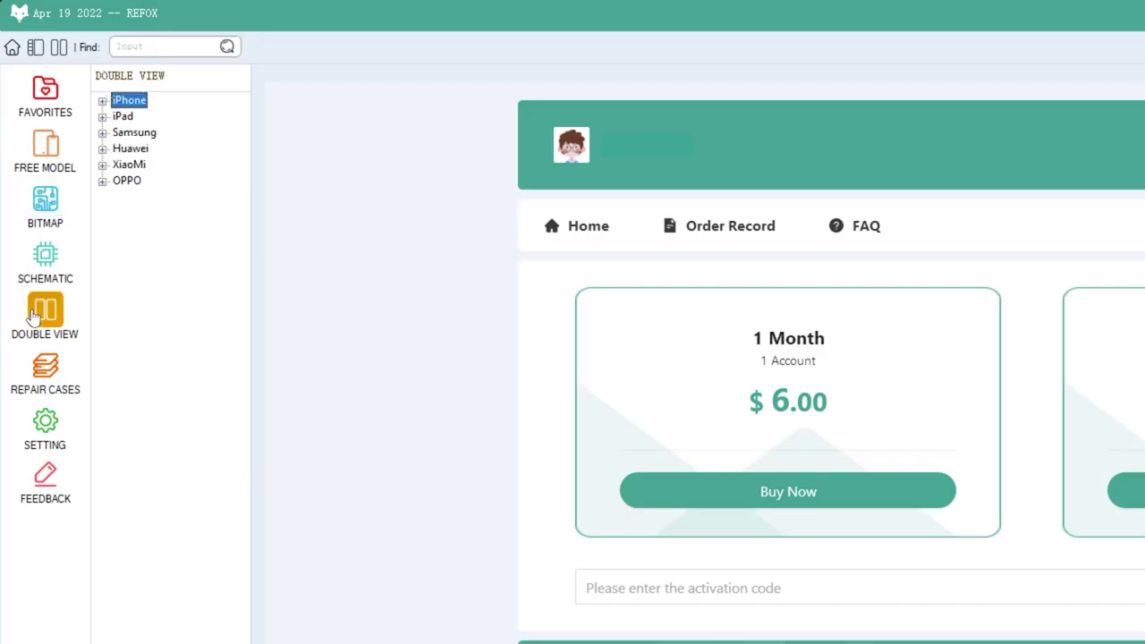
click(103, 103)
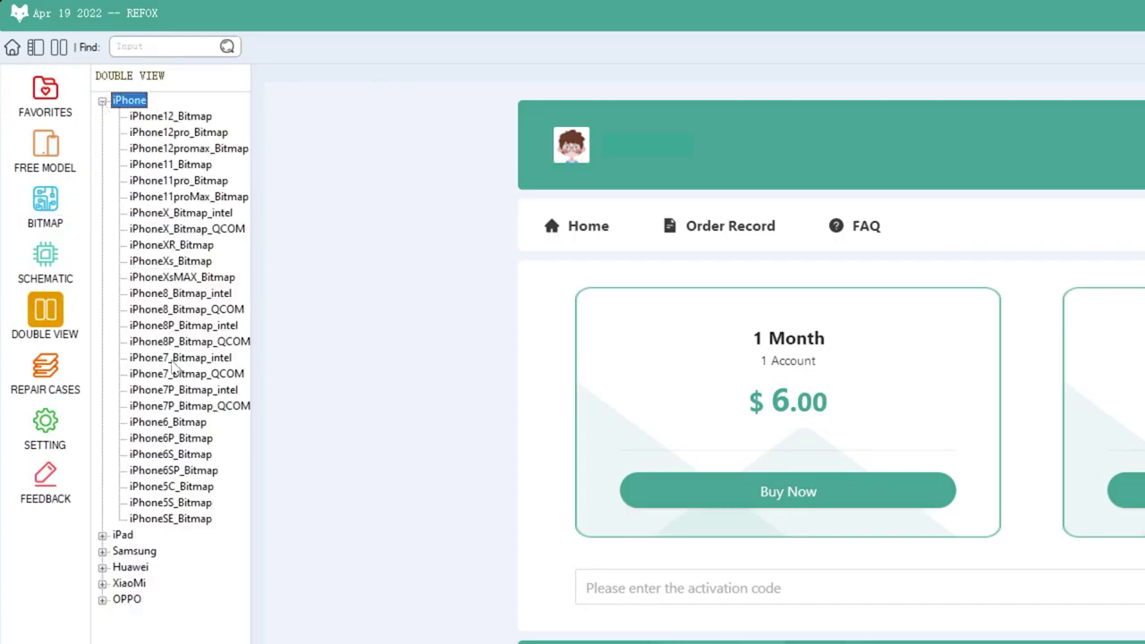
double_click(173, 359)
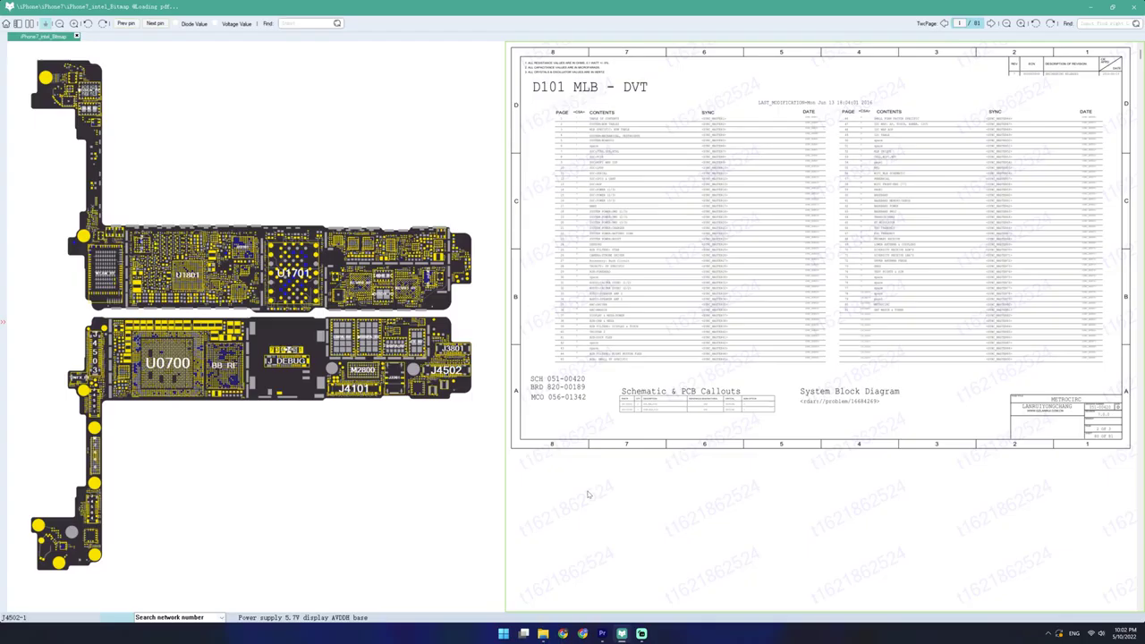
scroll(474, 407, up, 5)
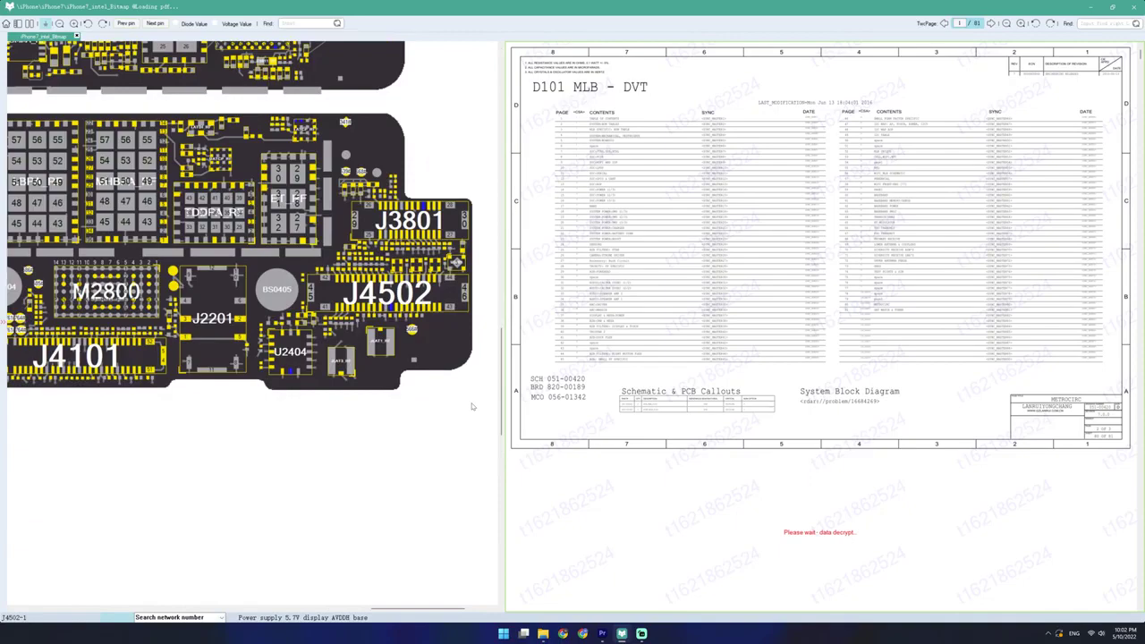
scroll(329, 400, up, 3)
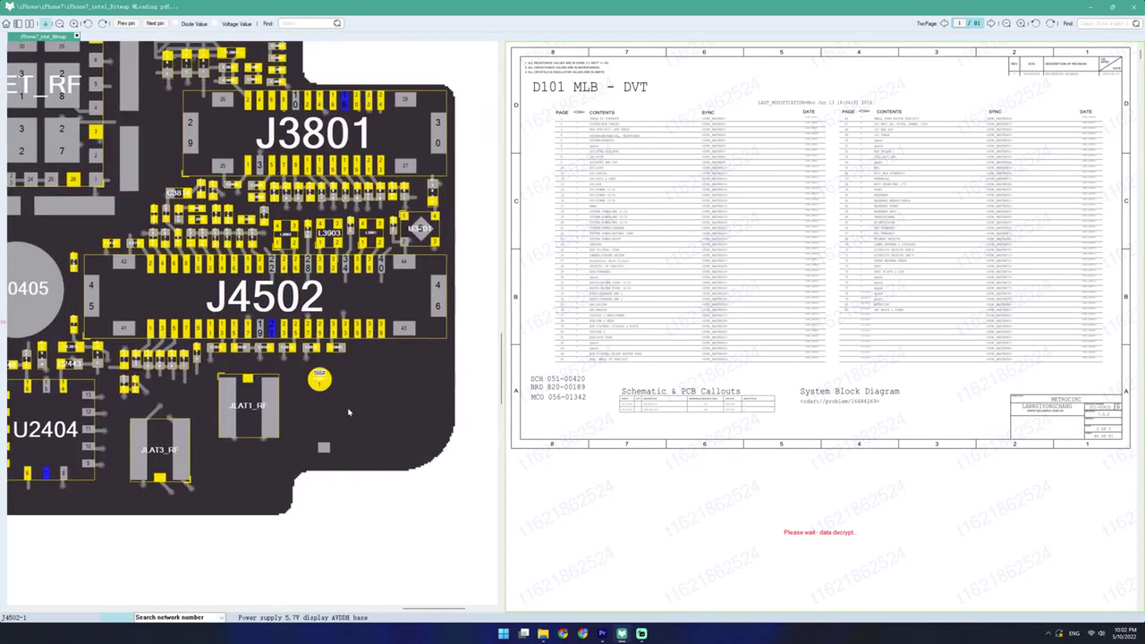
click(231, 338)
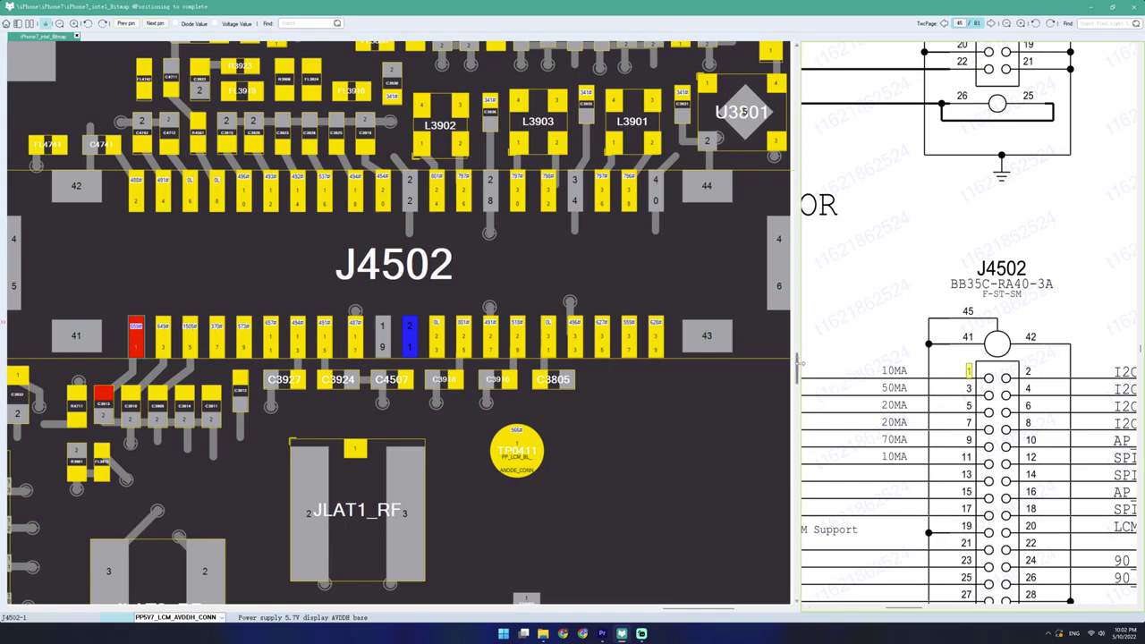
Step: Widen the schematic, highlight PP5V7_LCM_AVDDH_CONN, and locate C3913 and C3929
drag(799, 362, 529, 362)
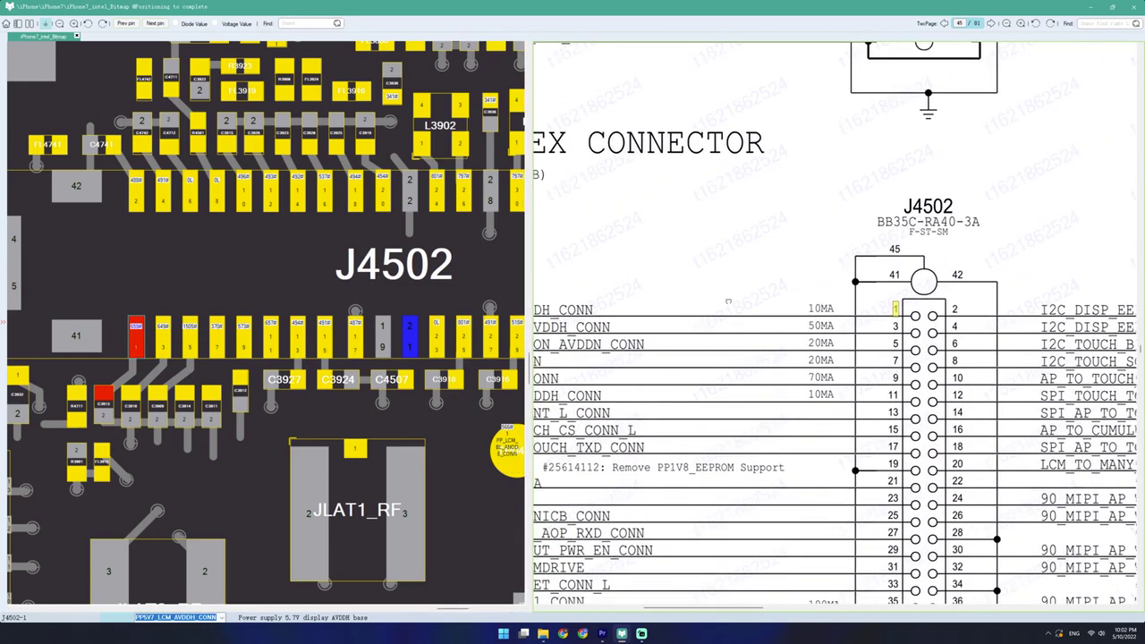
scroll(728, 303, left, 4)
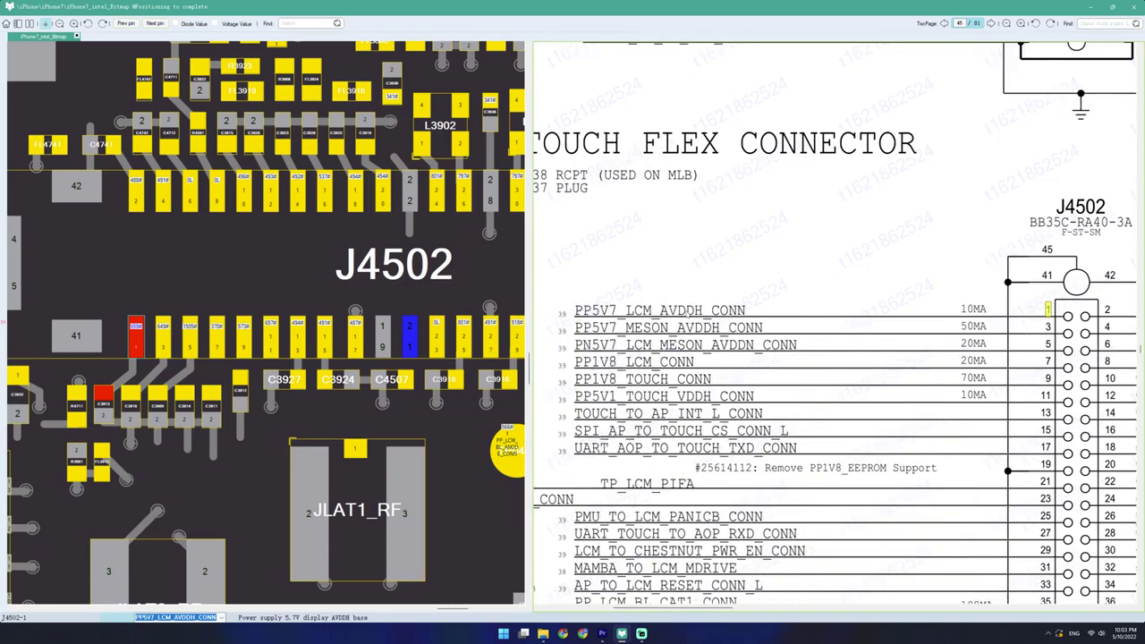
click(687, 310)
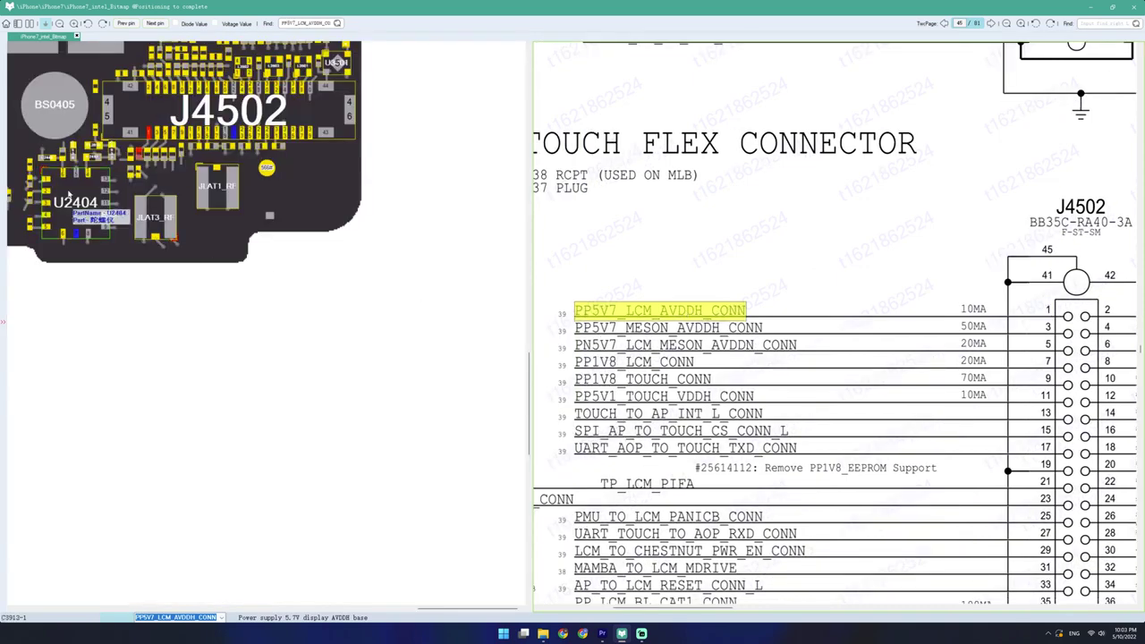
scroll(122, 113, up, 3)
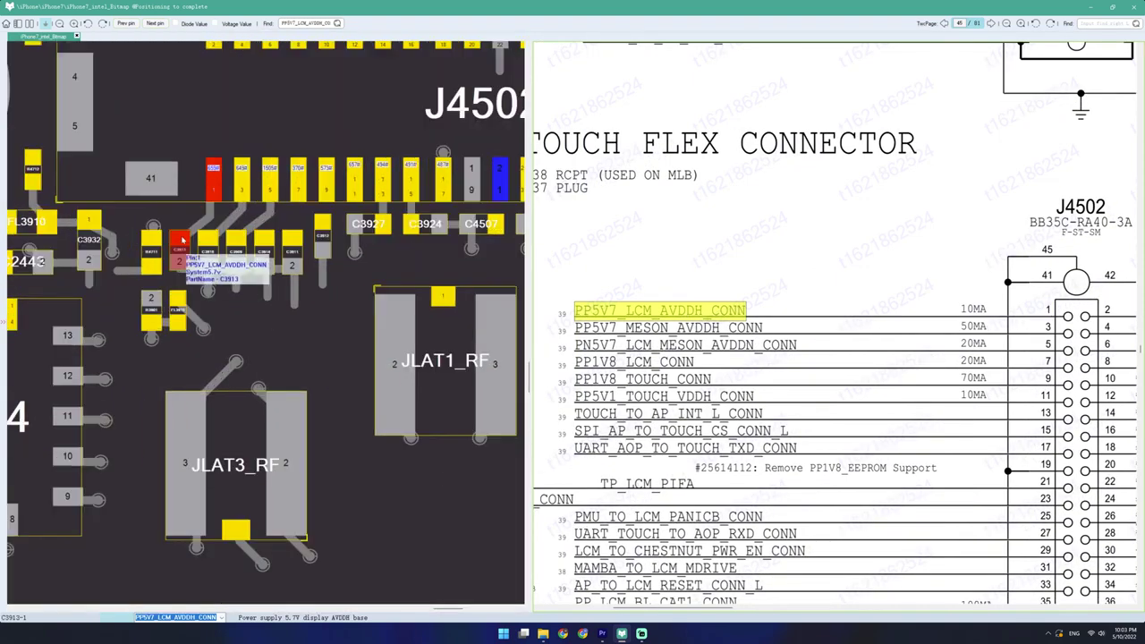
click(181, 241)
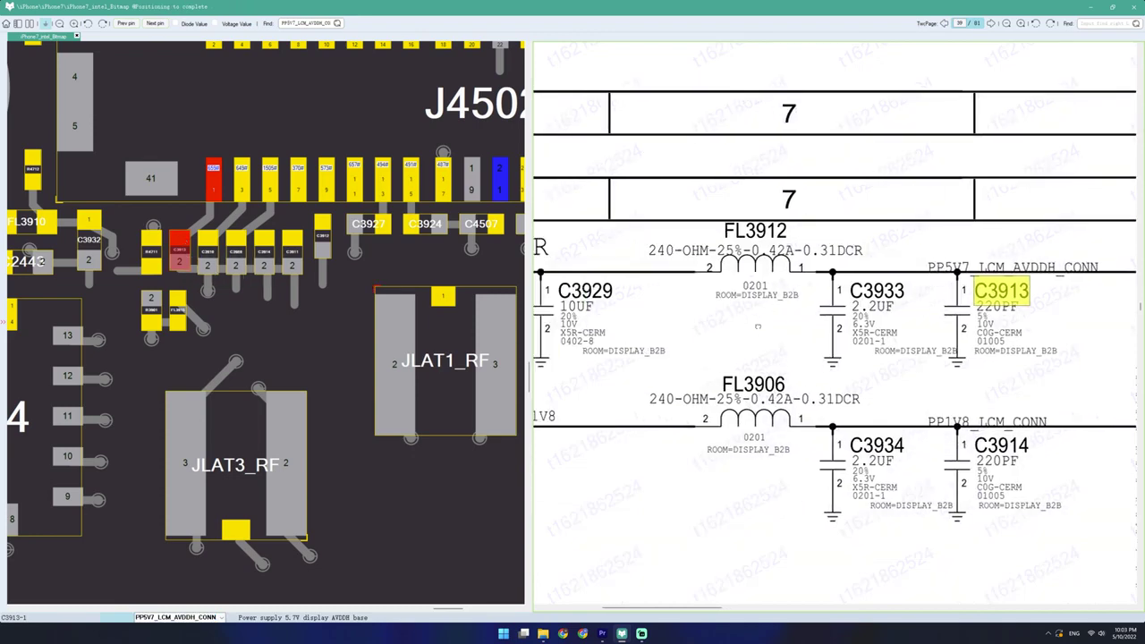
scroll(758, 326, down, 3)
click(727, 315)
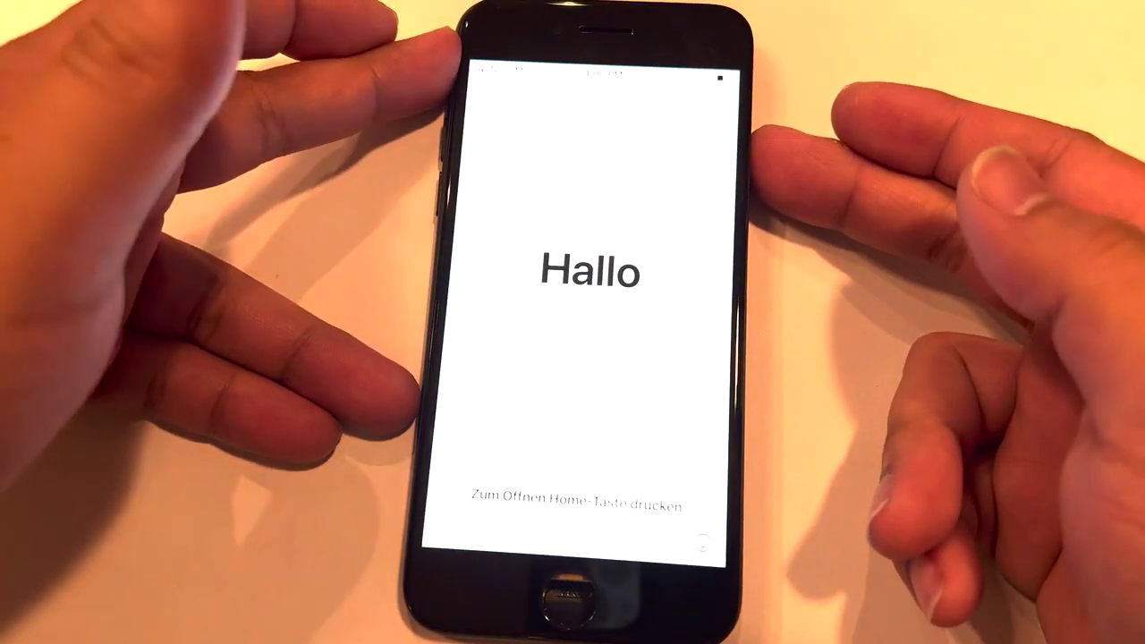
Step: Call up the phone's power-off prompt, then zoom the board and start entering a measured value
key(XF86PowerOff)
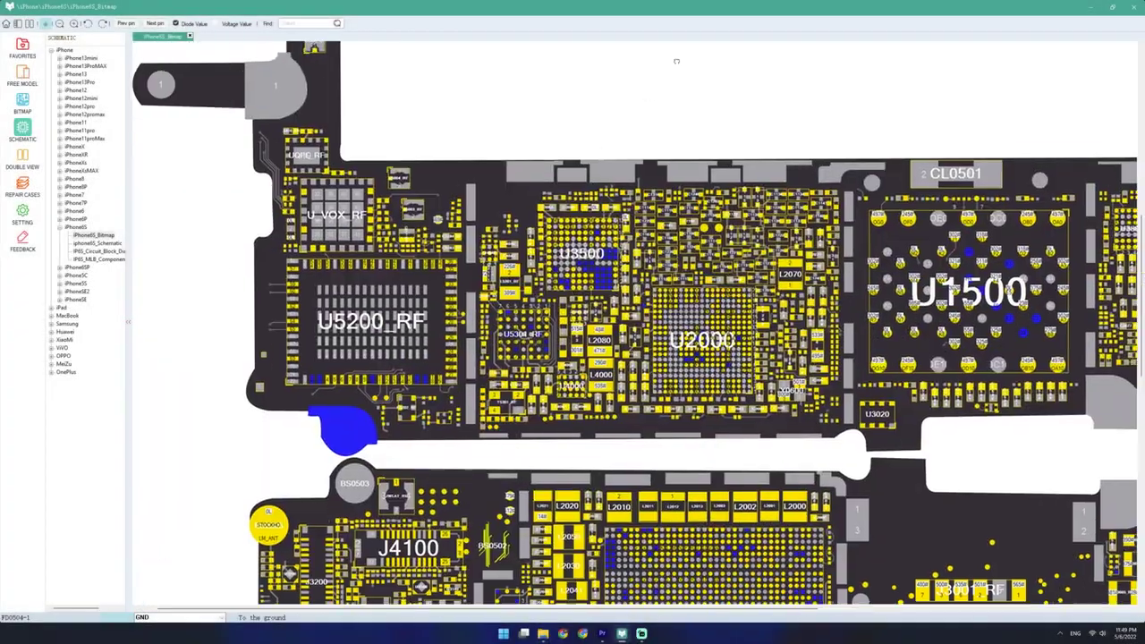
scroll(676, 61, up, 4)
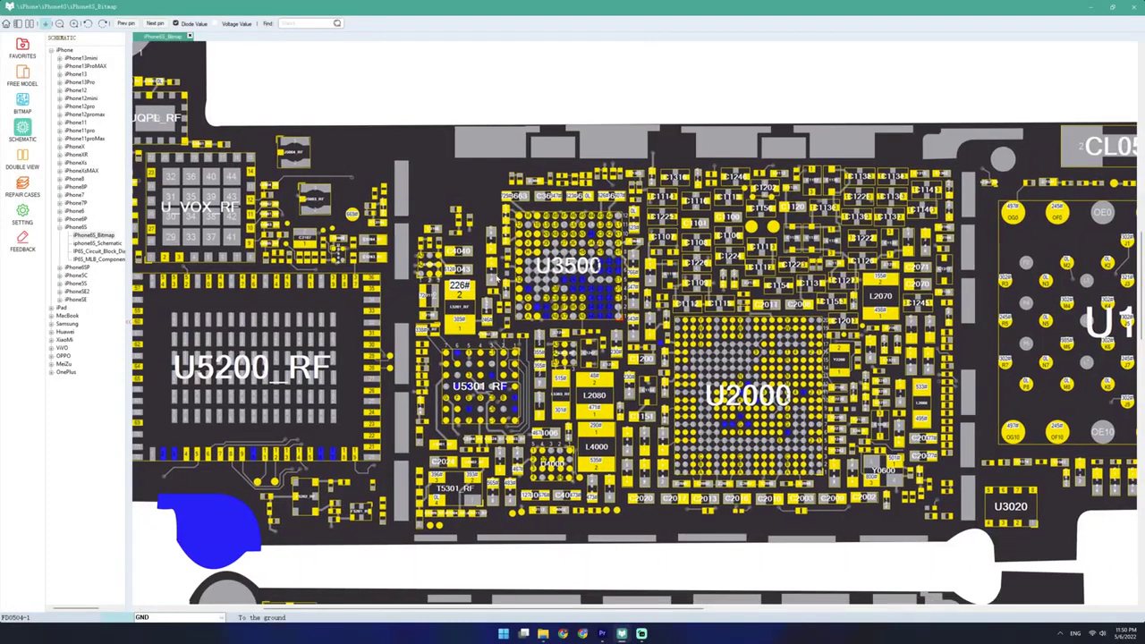
mouse_move(596, 417)
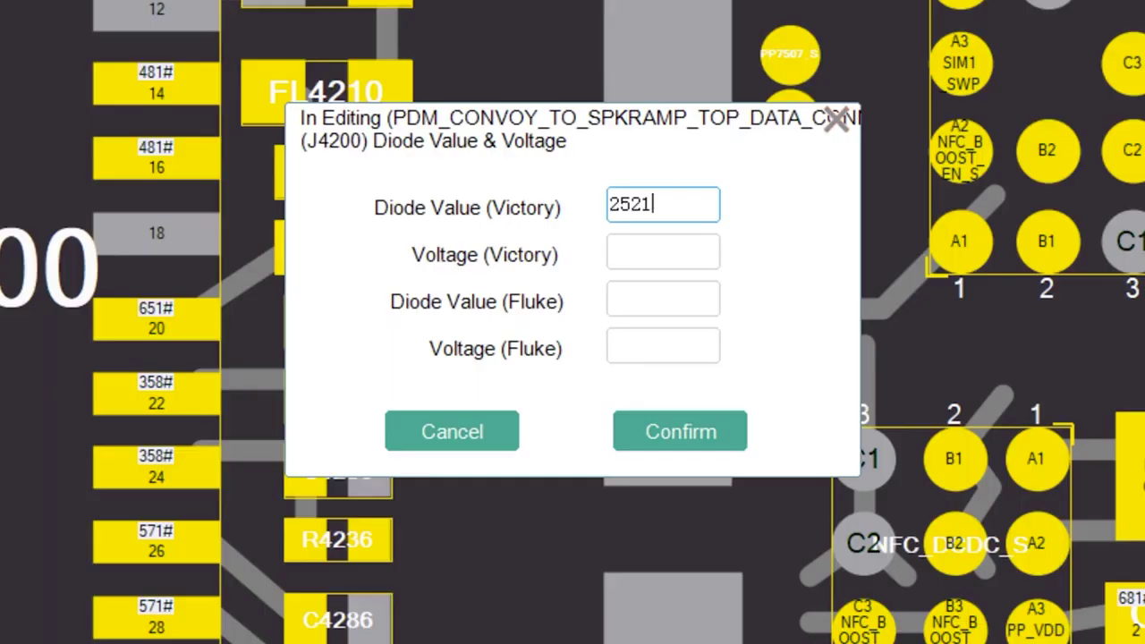
click(663, 251)
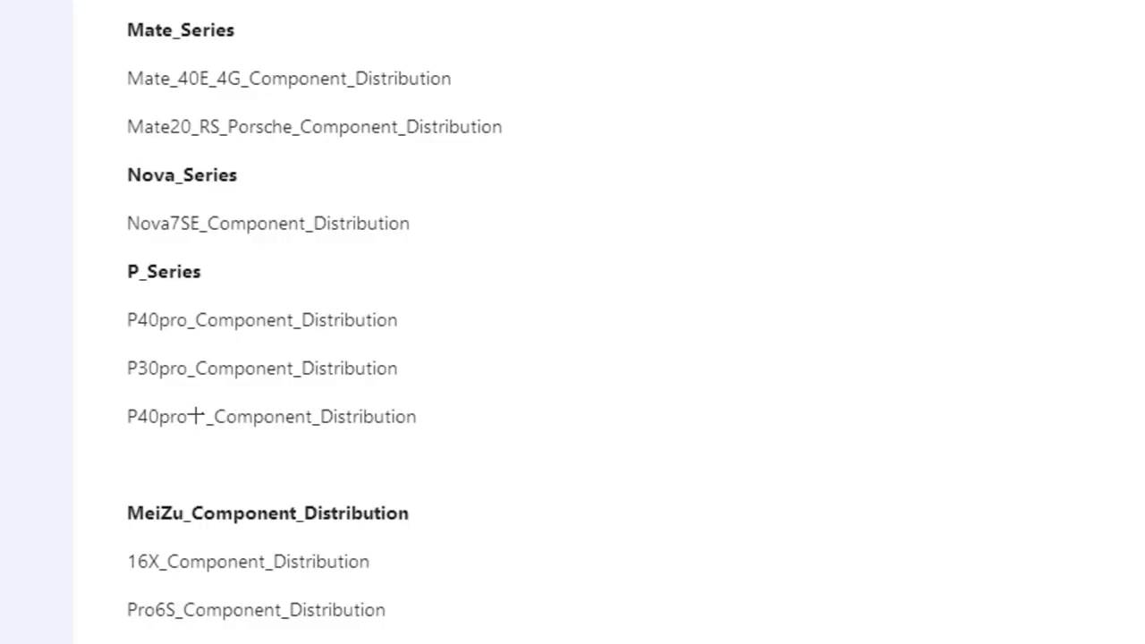
Step: Open the feedback form for the iPhone8_intel_Bitmap file
scroll(572, 322, down, 15)
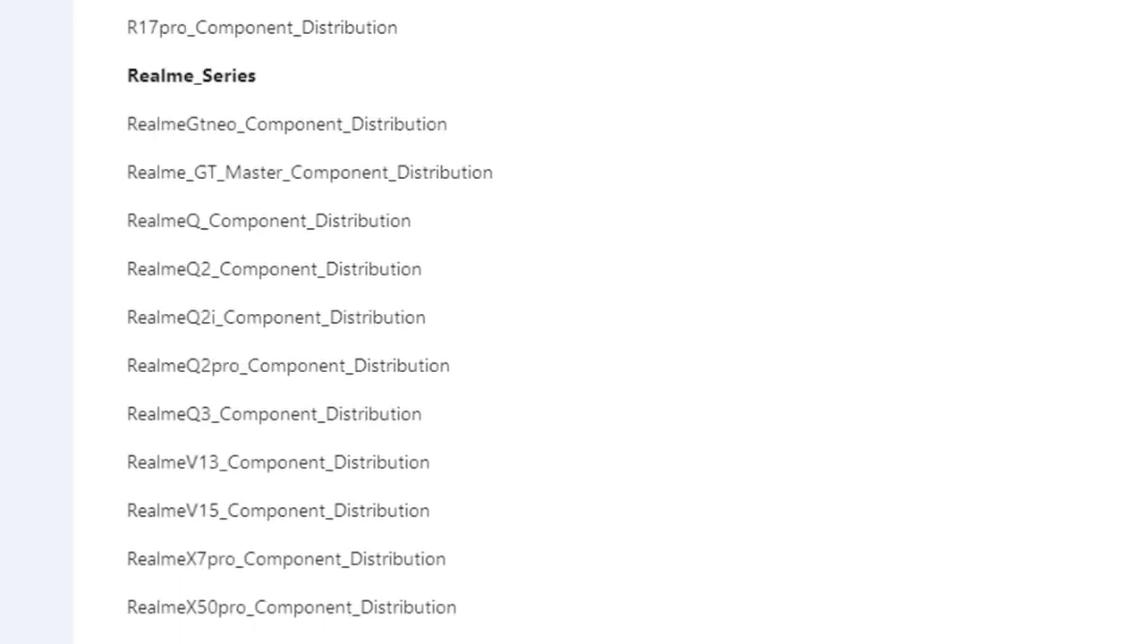
scroll(572, 322, down, 20)
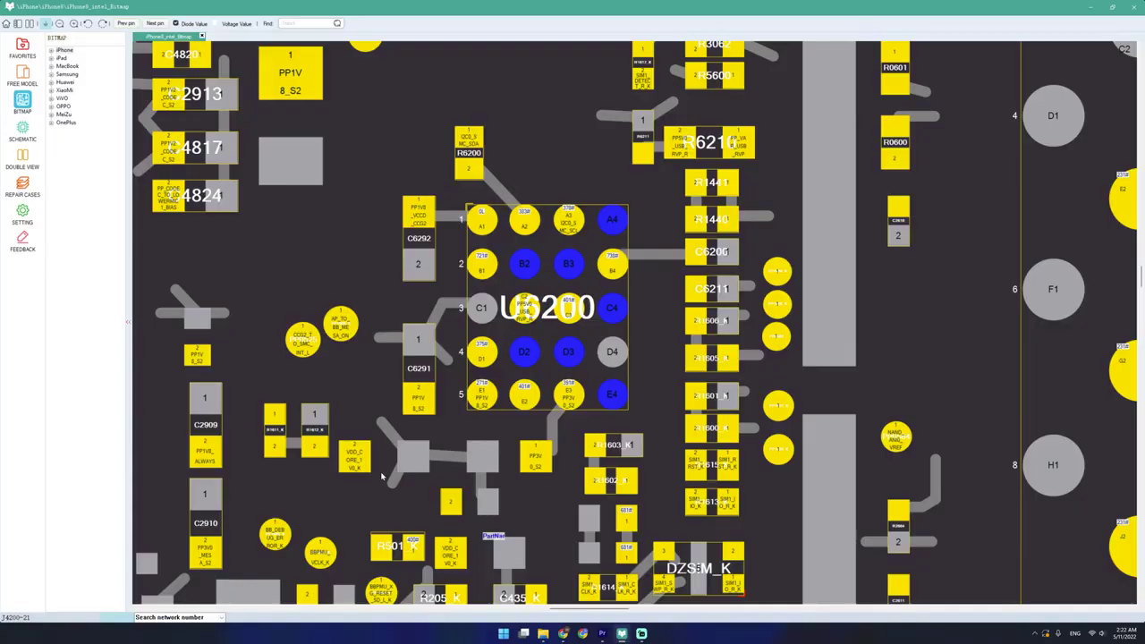
click(23, 240)
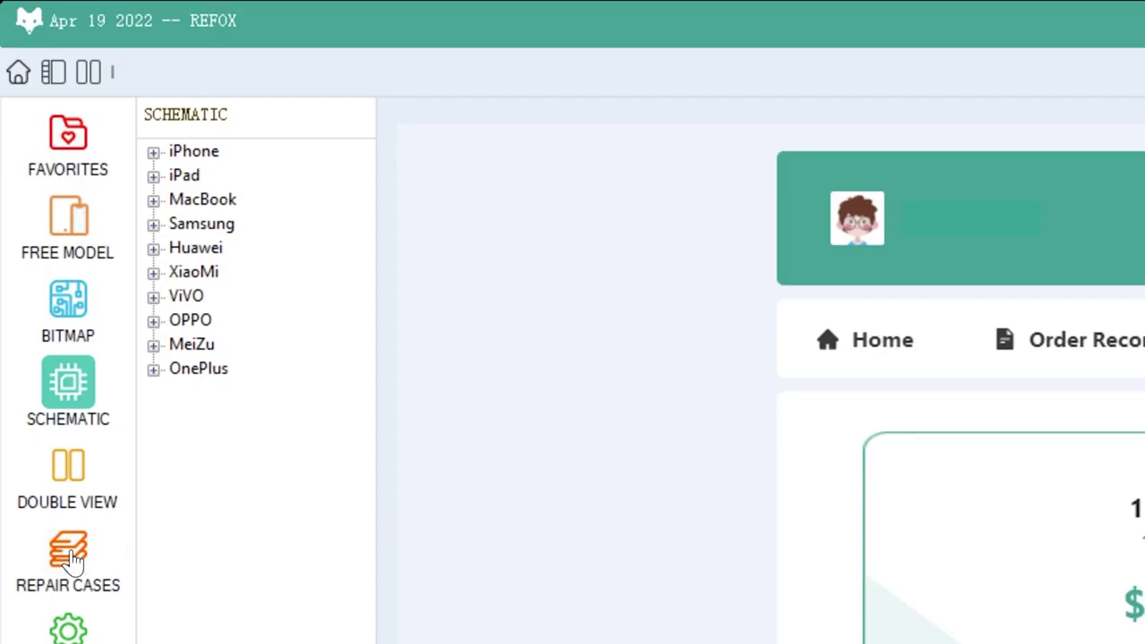
Step: Open Repair Cases, expand iPhone, and view the iPhoneX Call_Service case
click(72, 562)
click(153, 152)
click(179, 175)
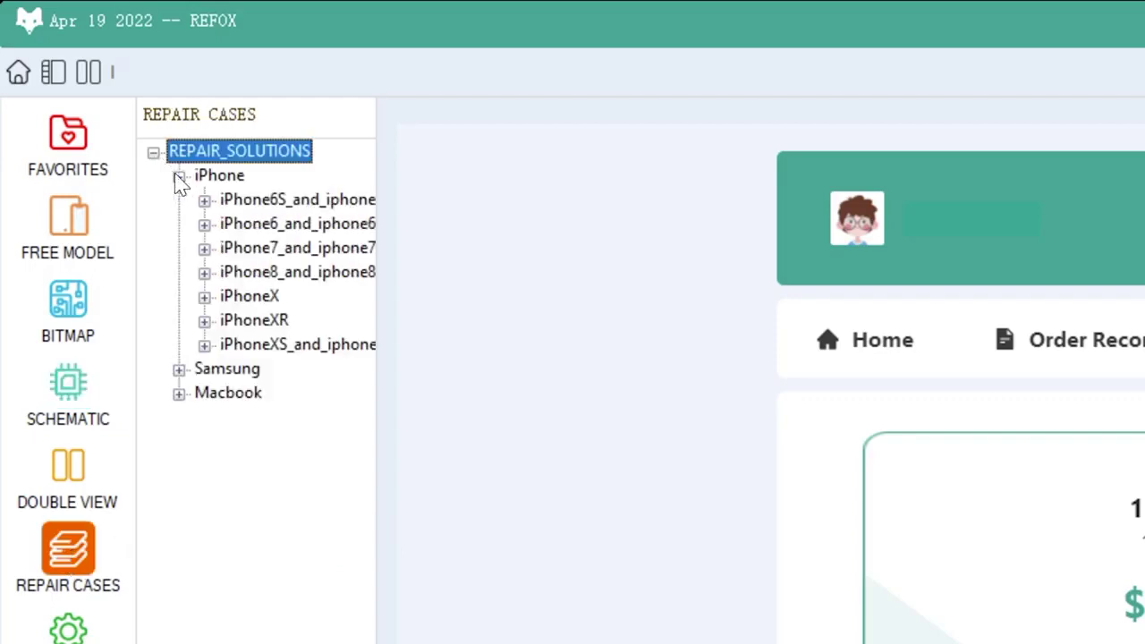